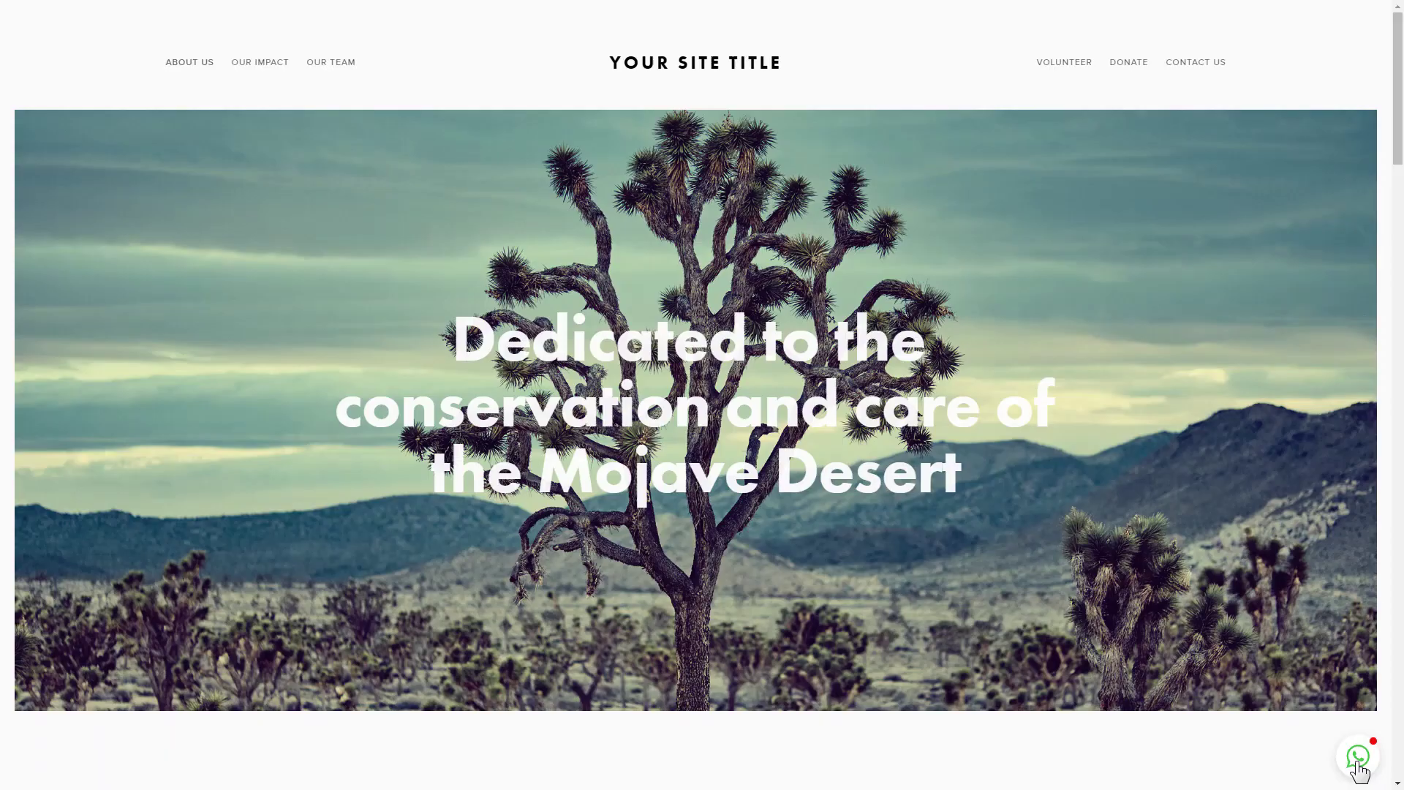
- Open the WhatsApp chat popup from the bottom-right bubble on the Mojave Desert site
click(1359, 765)
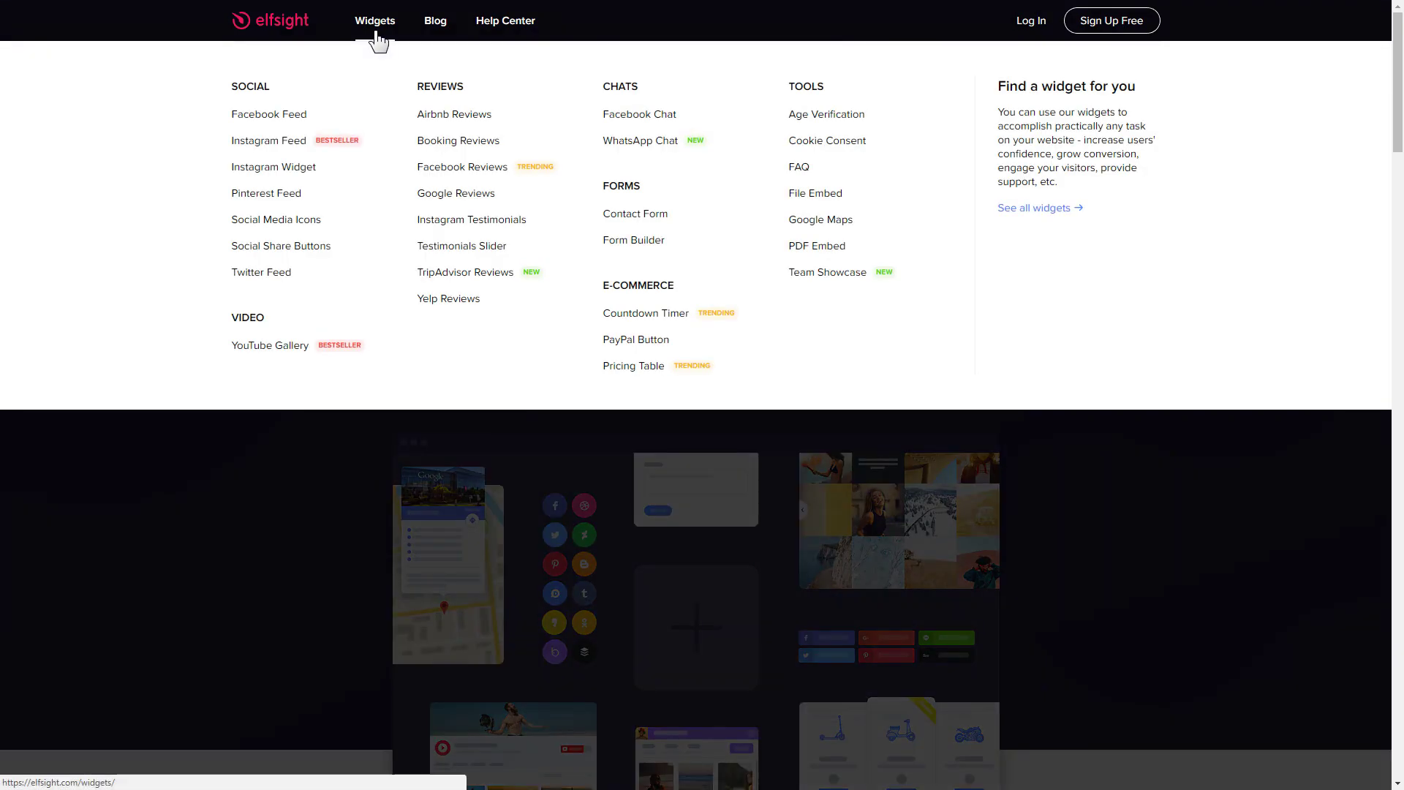
- Go to the WhatsApp Chat widget page from Elfsight's widget catalog
click(649, 148)
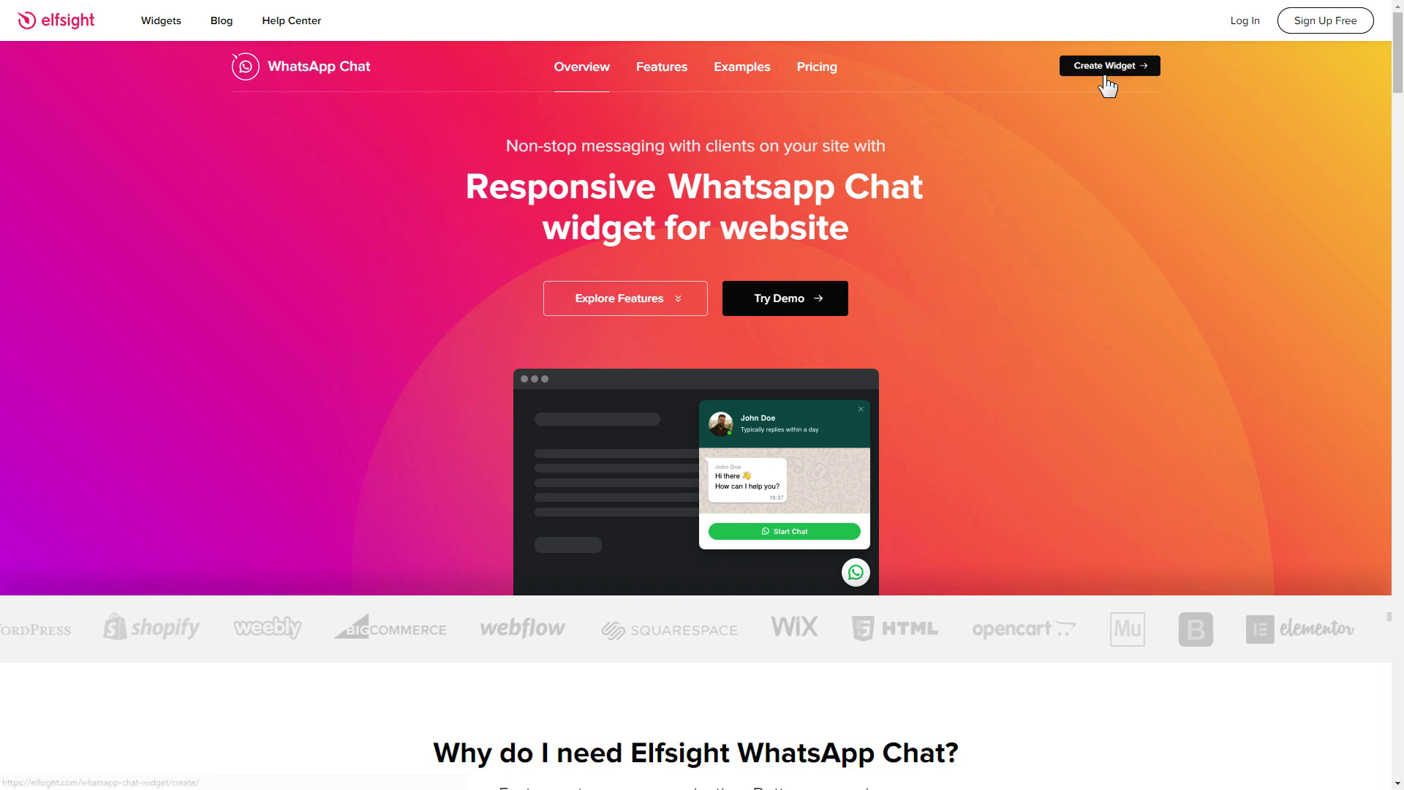
click(1106, 76)
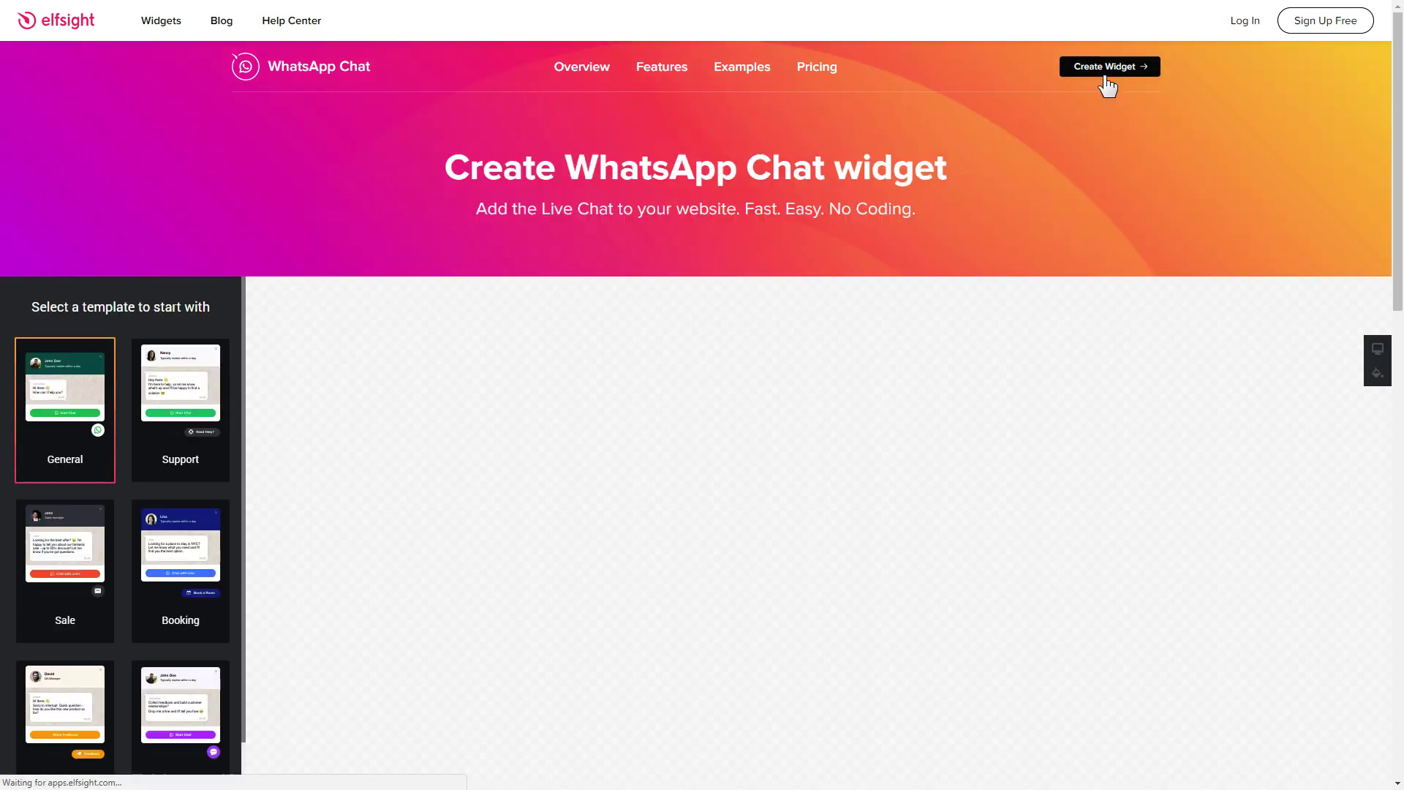
drag(1398, 131, 1400, 214)
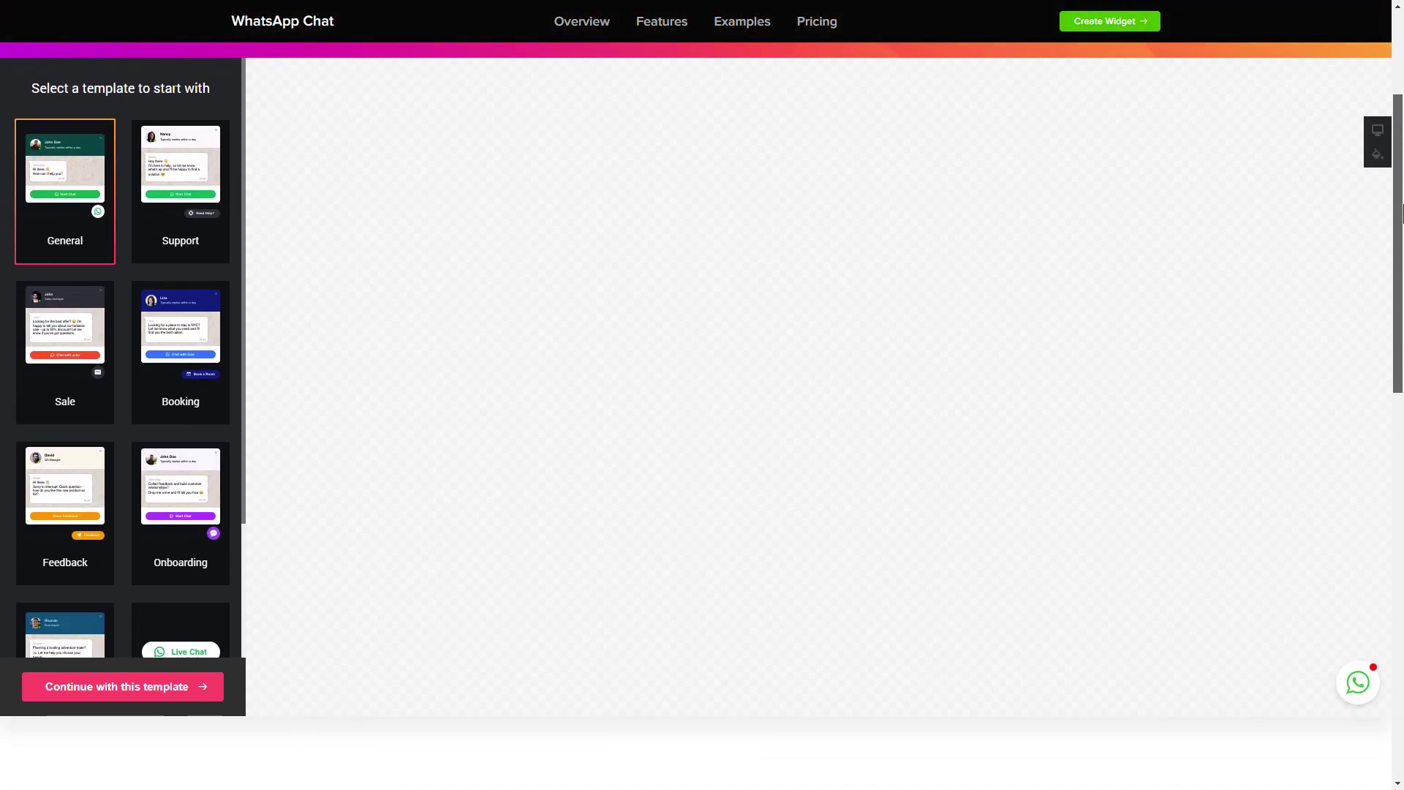
click(1359, 696)
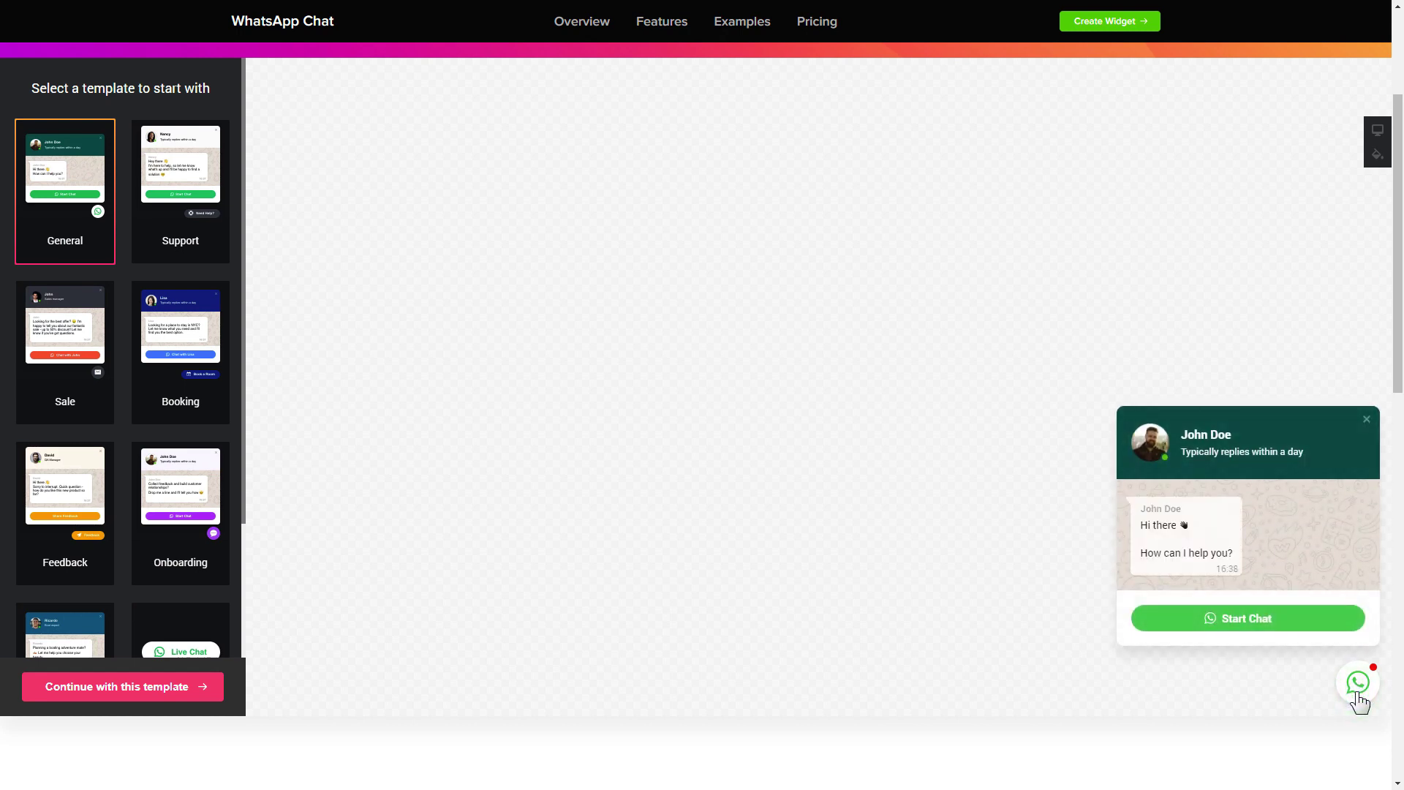
click(70, 419)
click(177, 261)
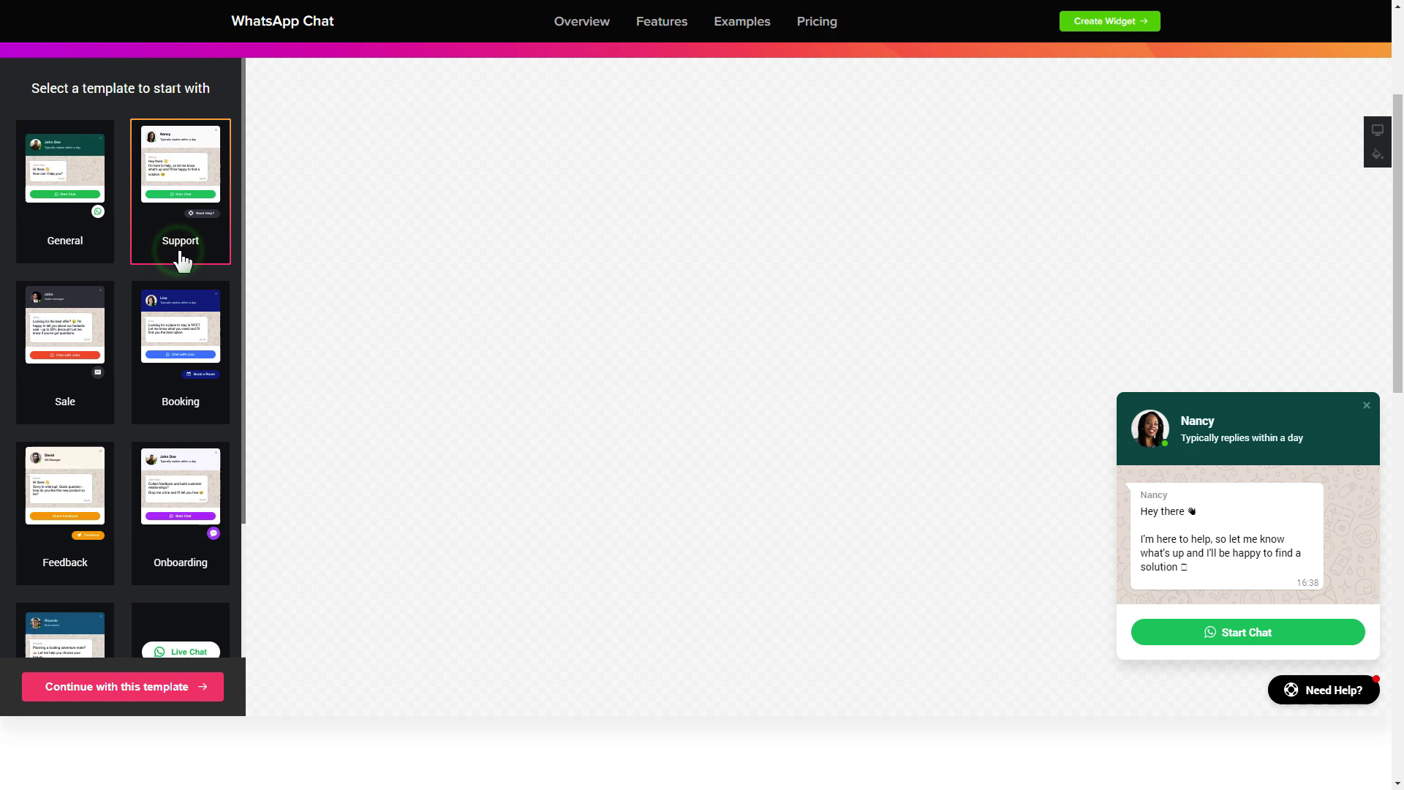
click(75, 264)
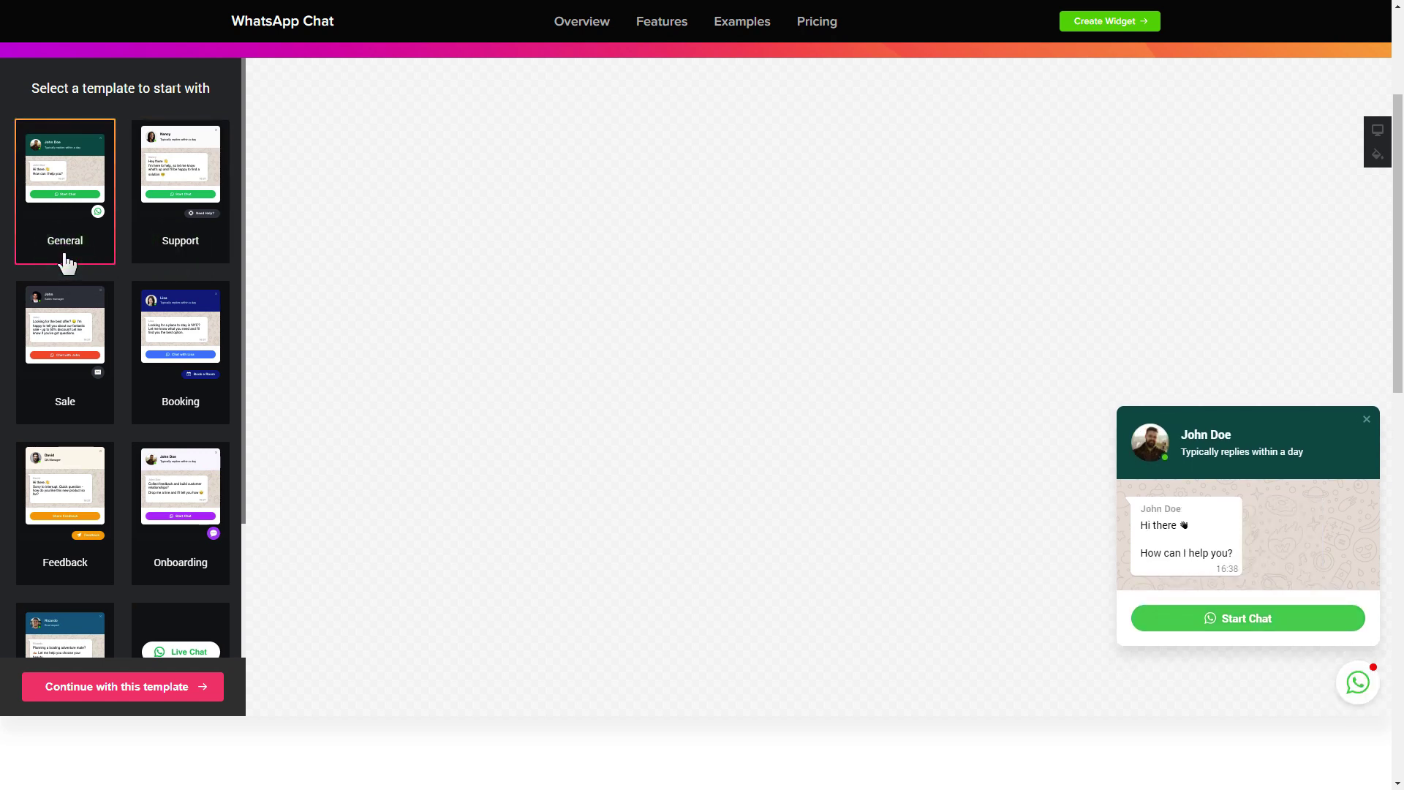
click(121, 685)
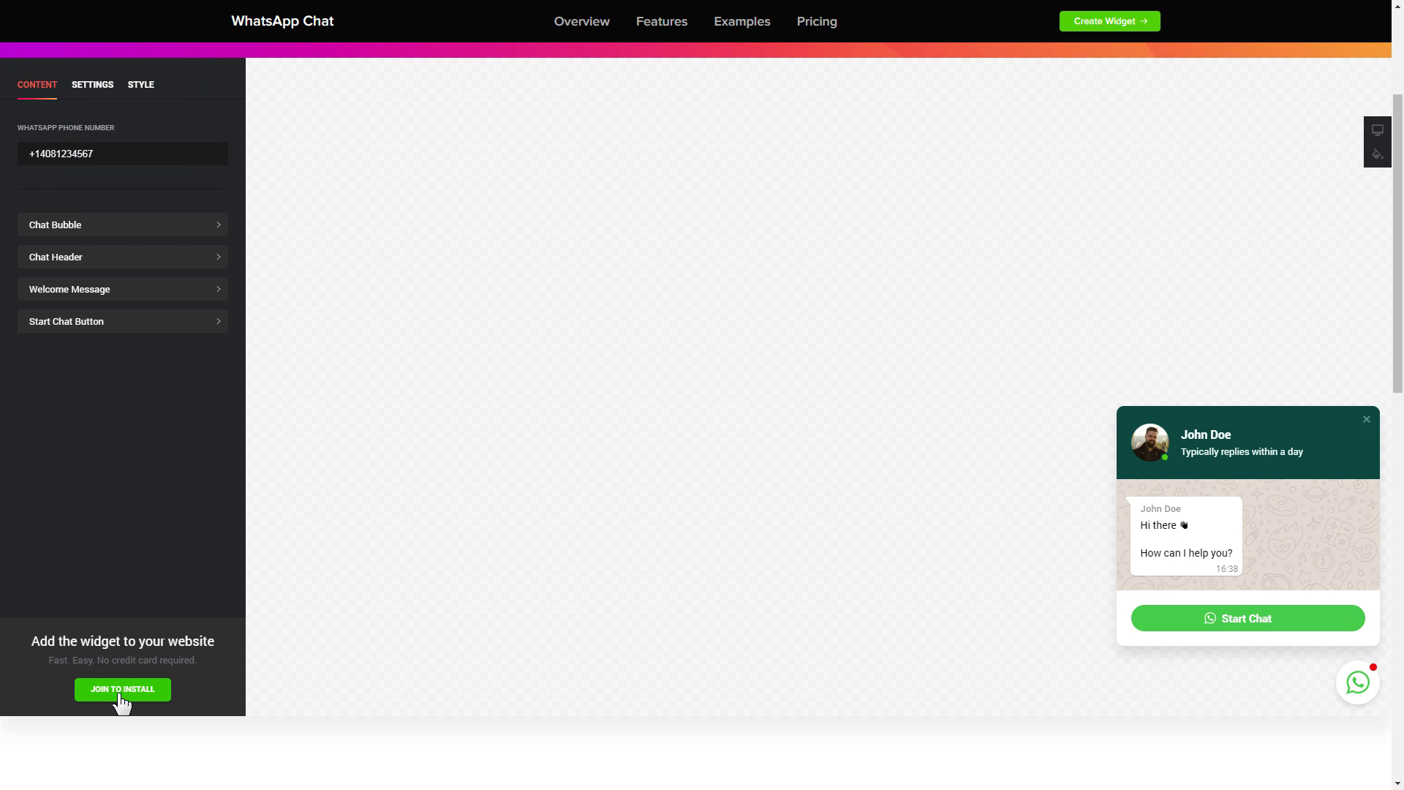
triple_click(177, 153)
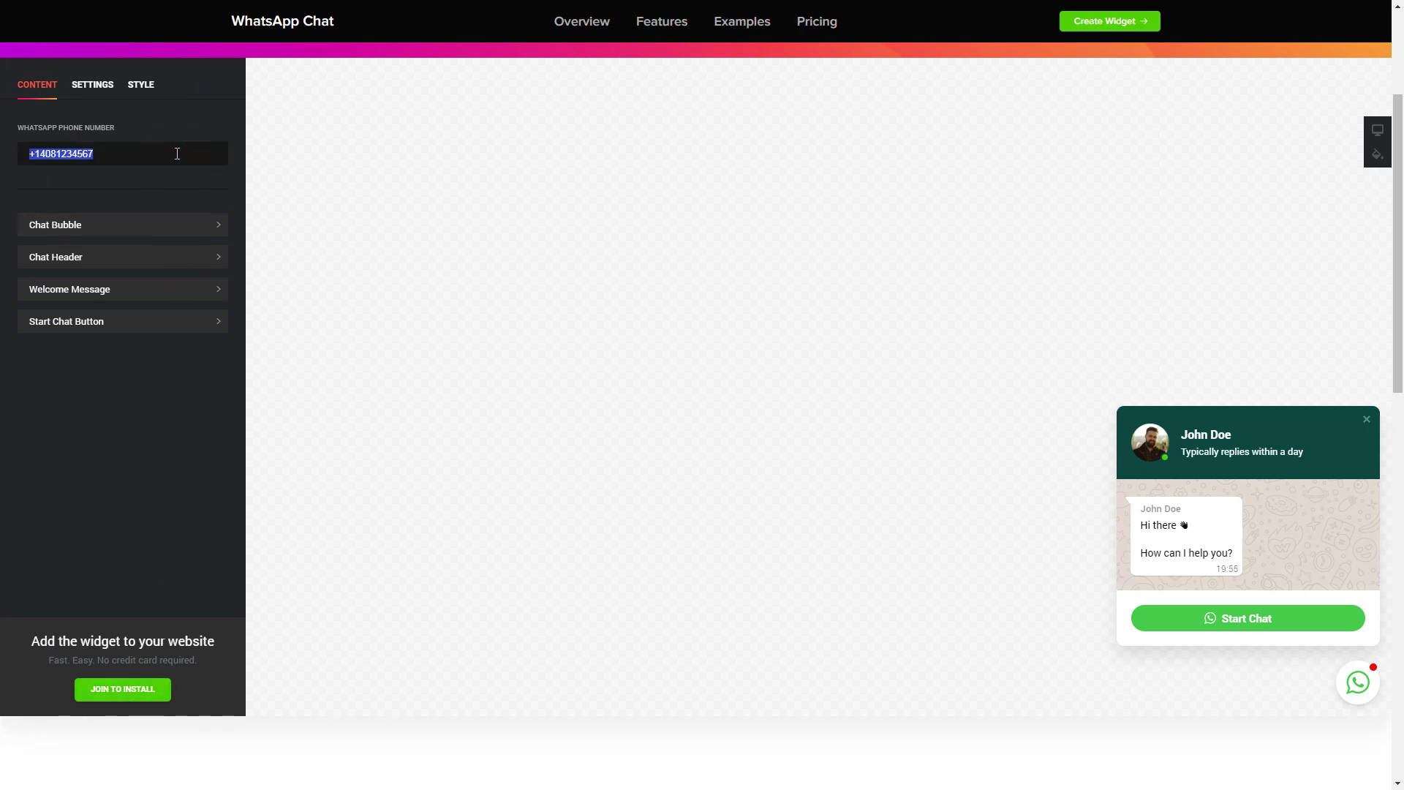
text(+15551234567)
click(180, 264)
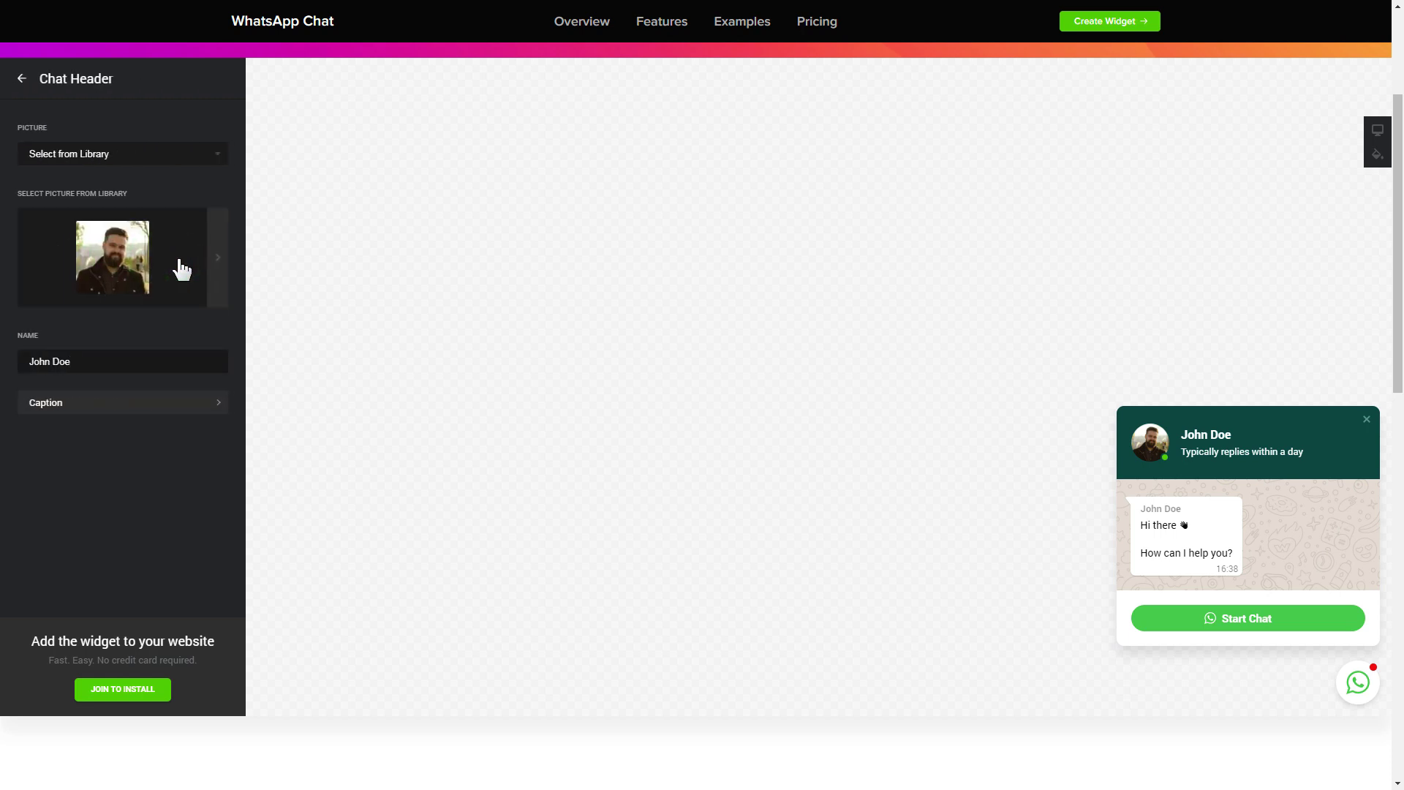
click(21, 79)
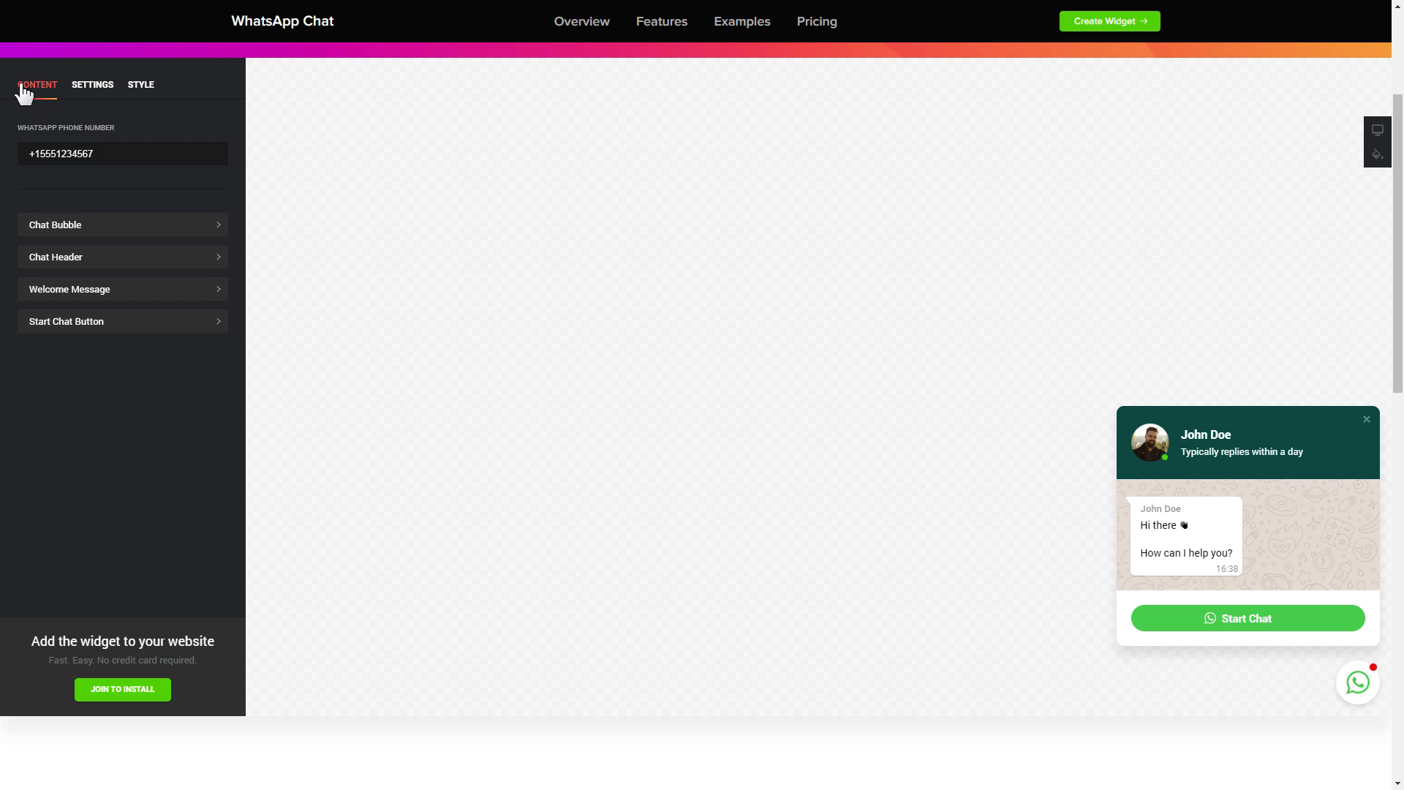
click(90, 99)
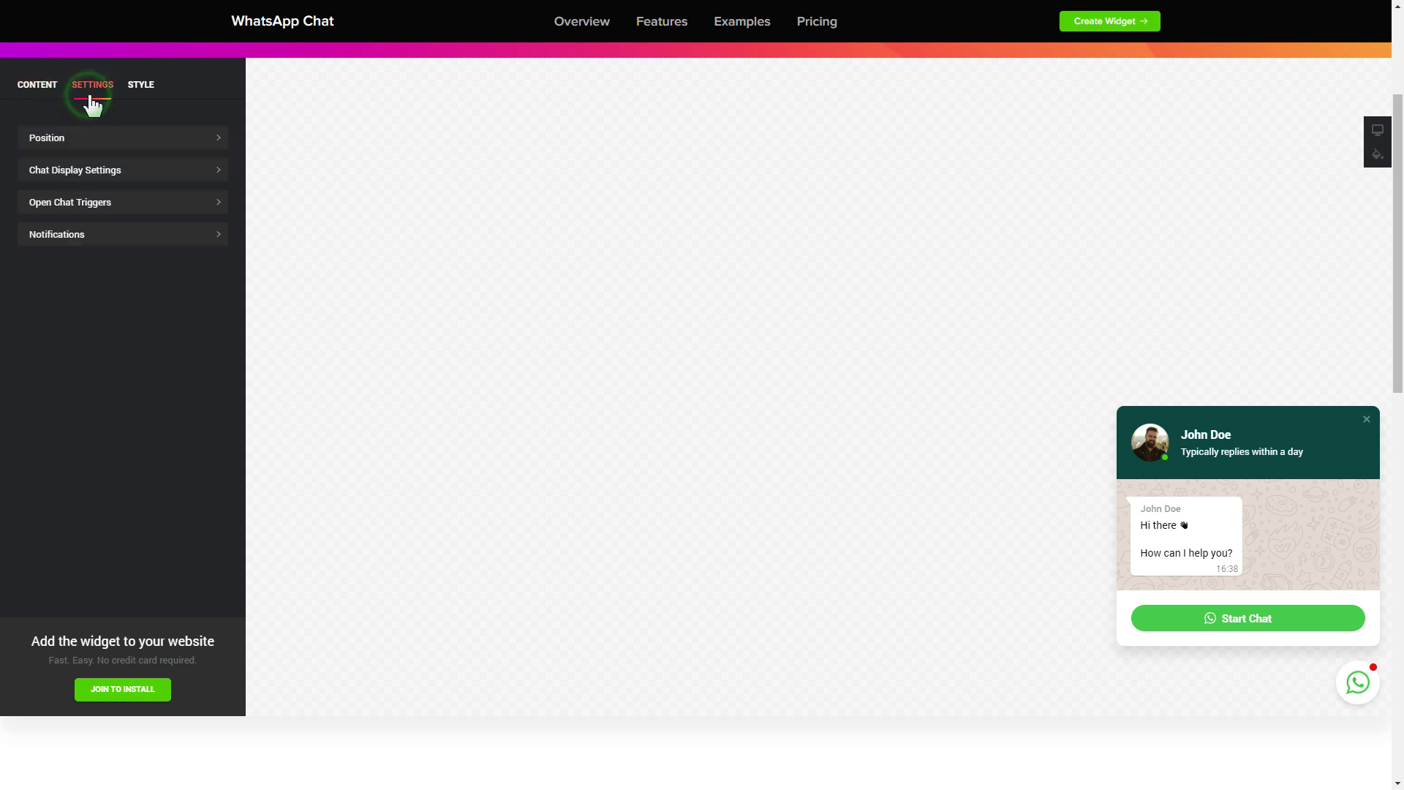
click(142, 99)
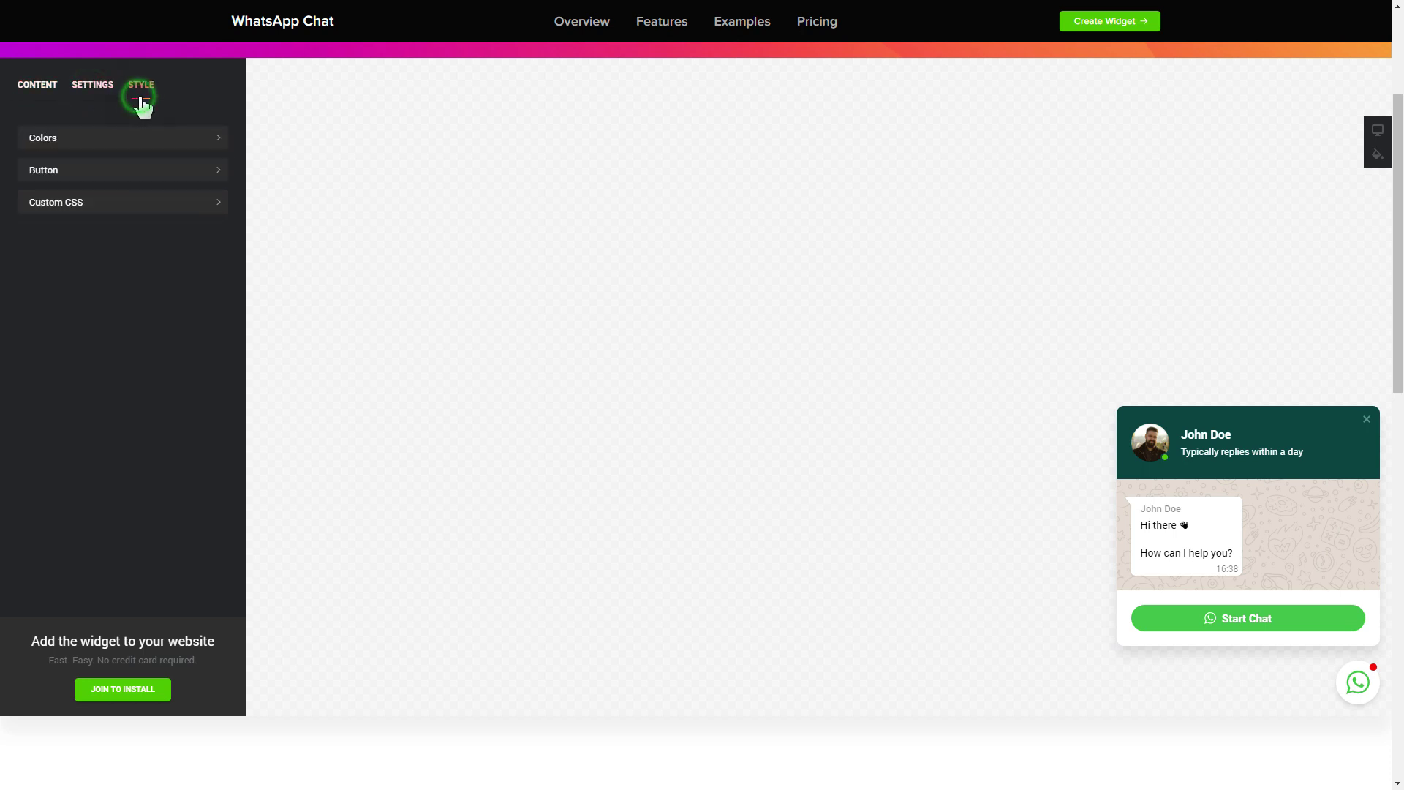
click(41, 104)
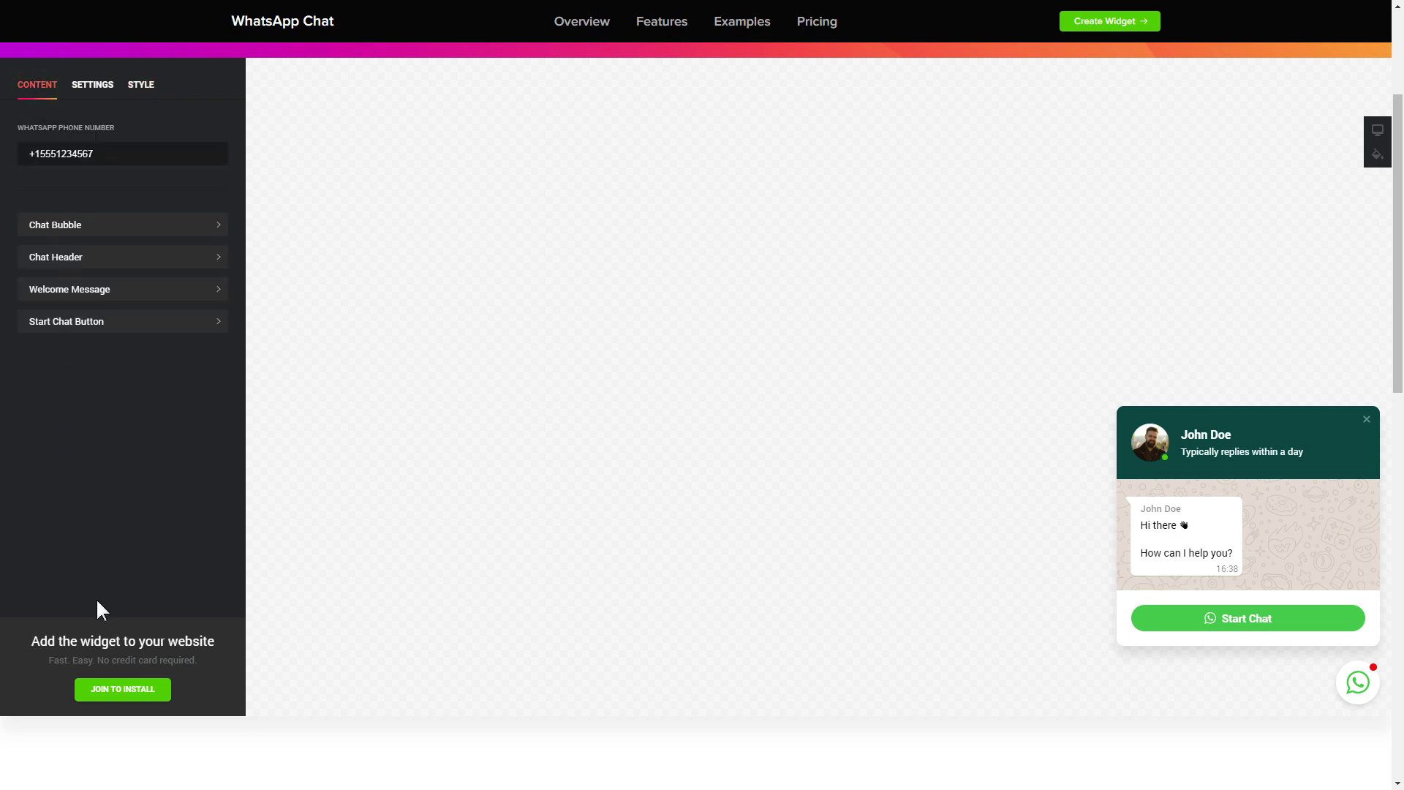
- Start installing the widget and sign up for an Elfsight account with email and password
click(124, 702)
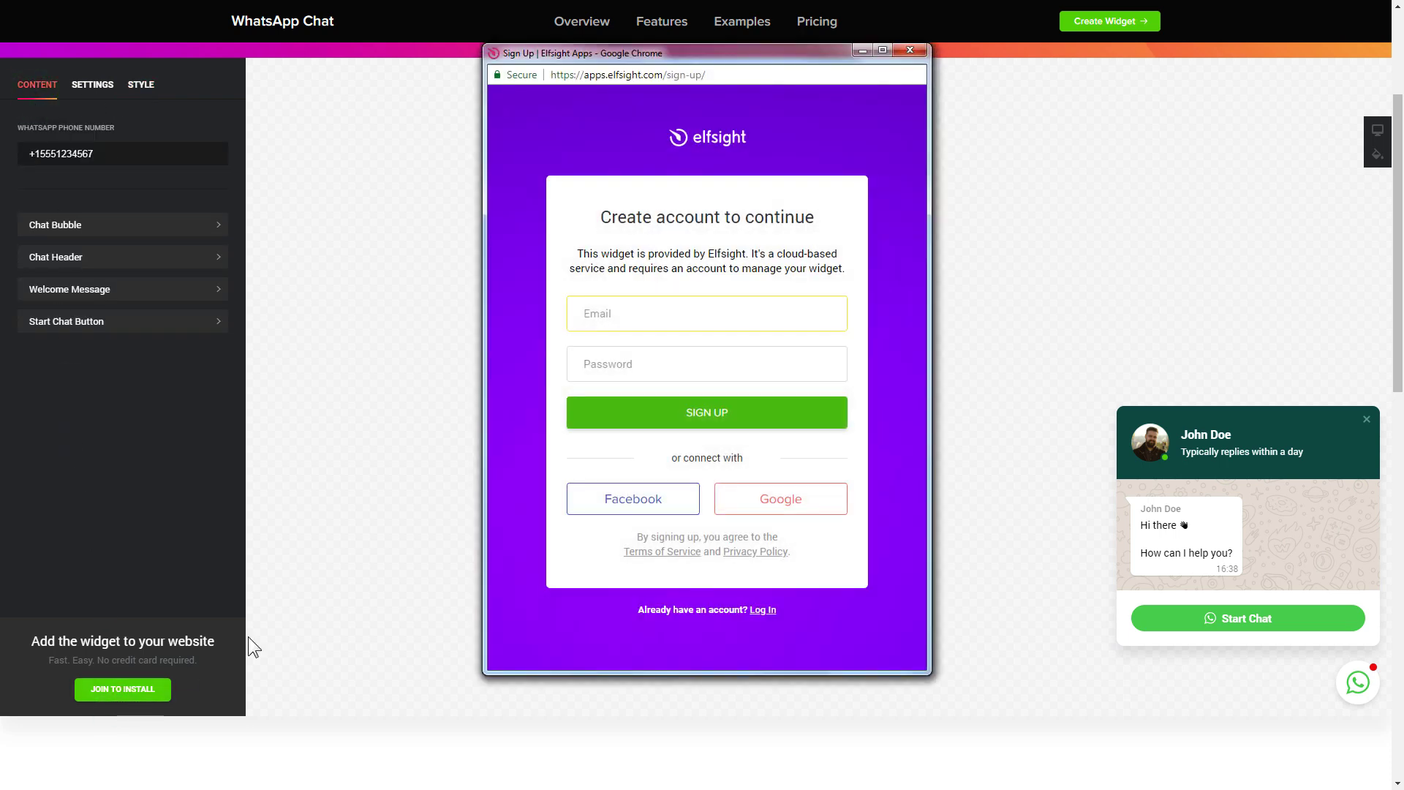
click(771, 365)
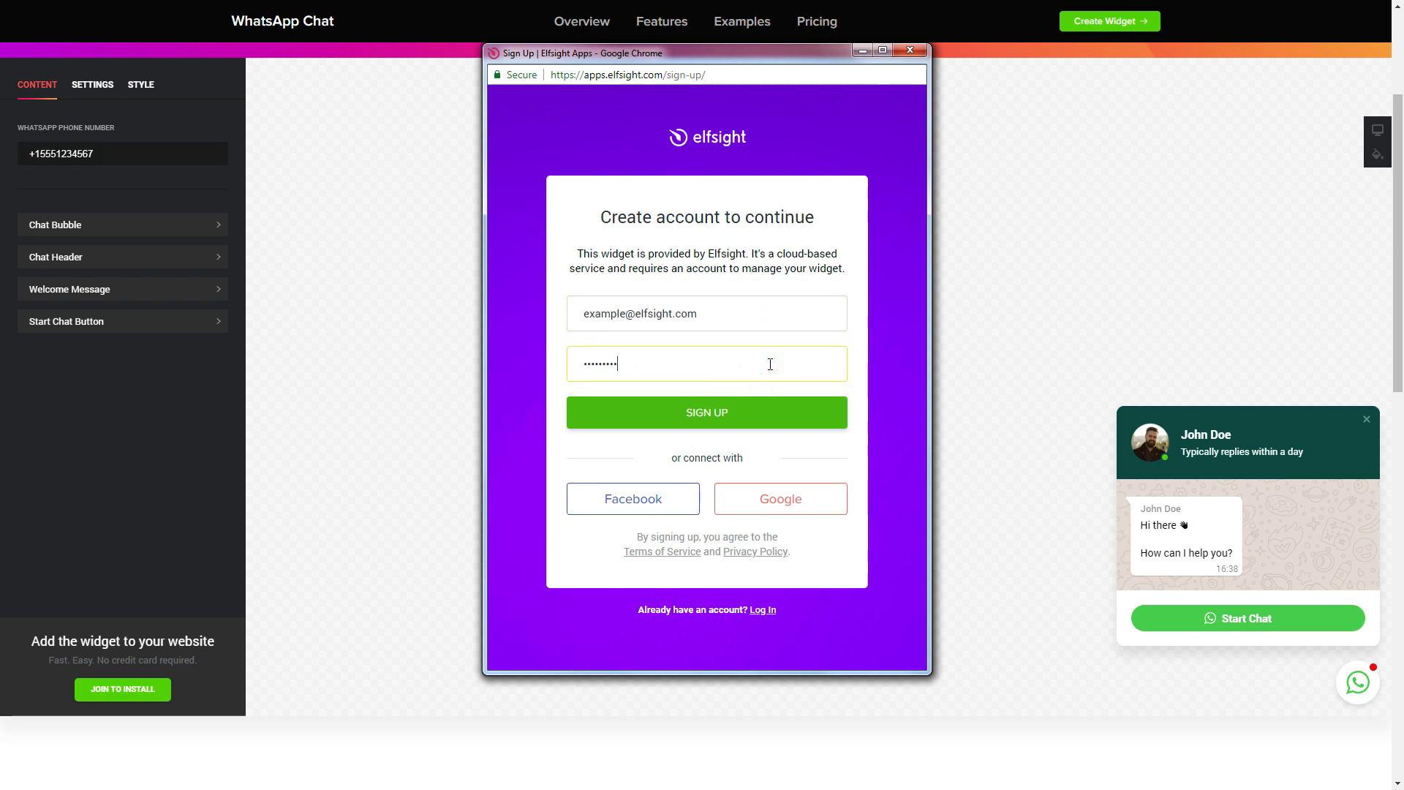
click(707, 415)
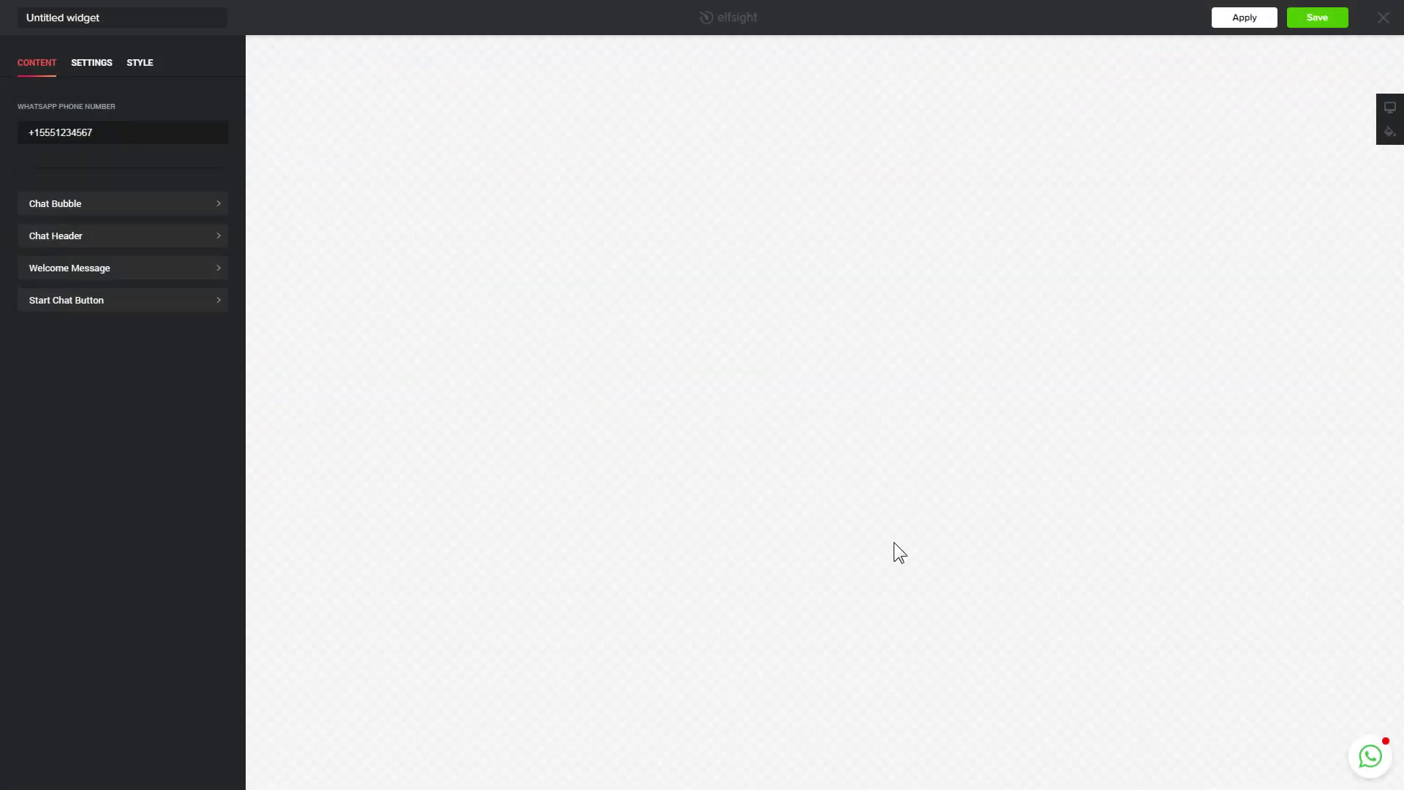
- Preview the widget's chat popup, then save the WhatsApp Chat widget
click(1371, 760)
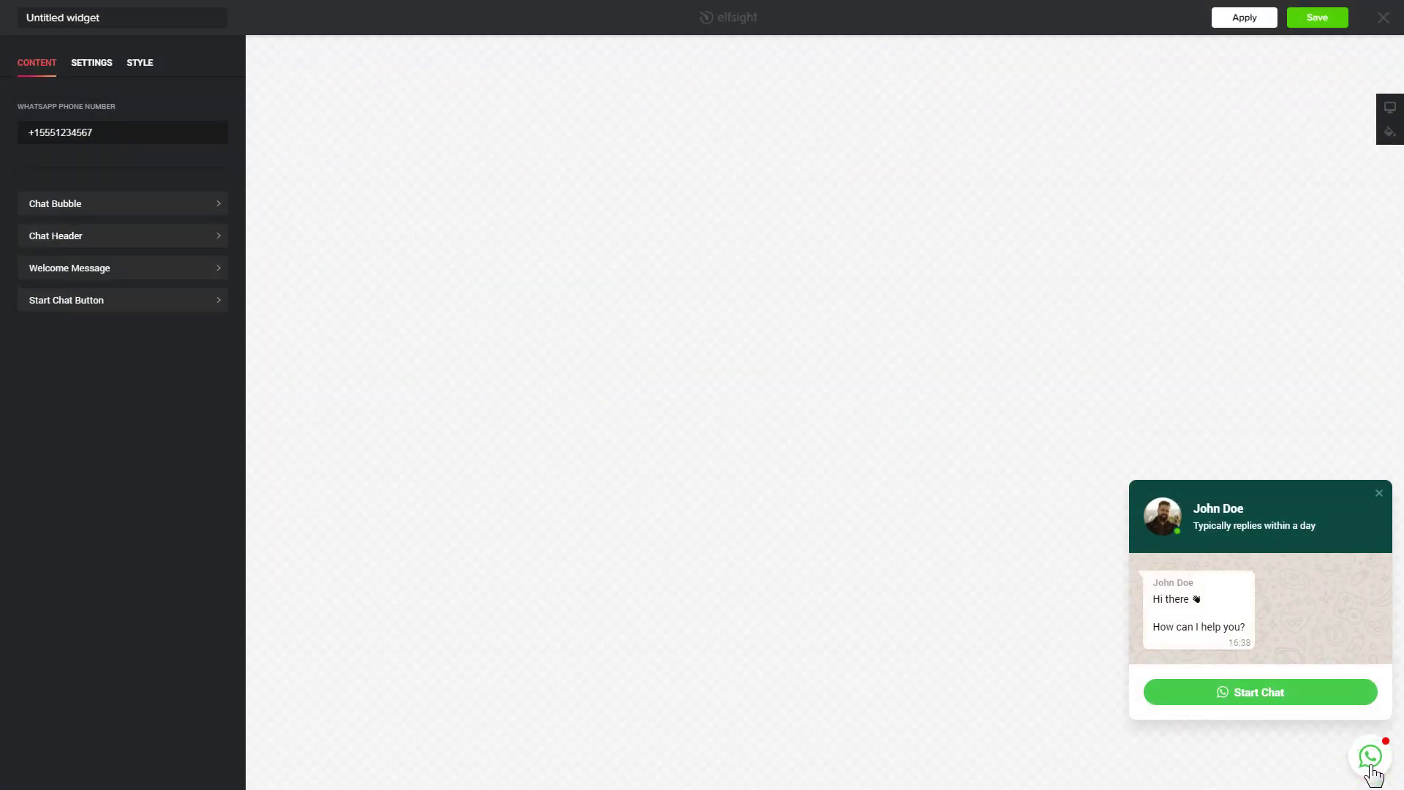
click(1317, 19)
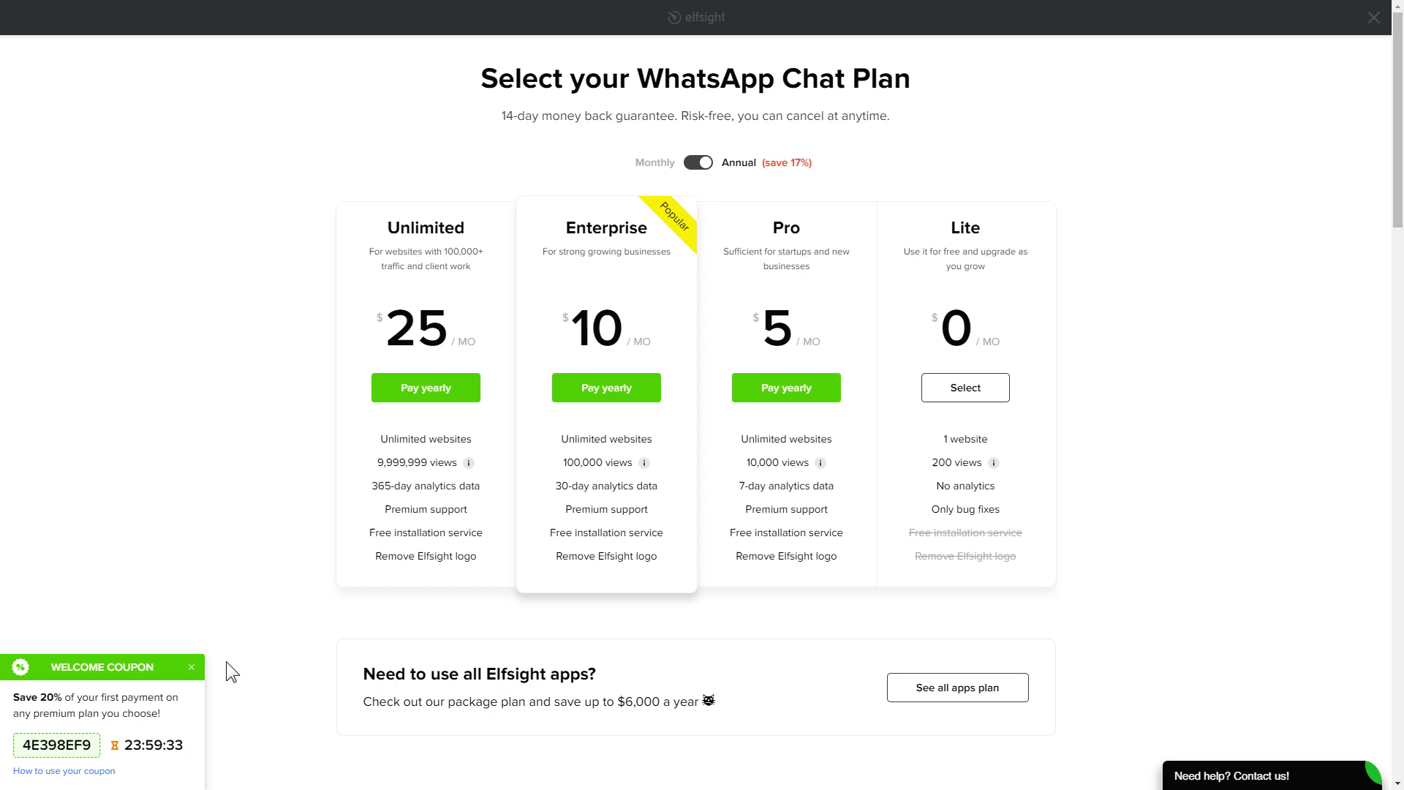
- Subscribe to the free Lite plan, copy the embed code, and log into Webflow
click(966, 392)
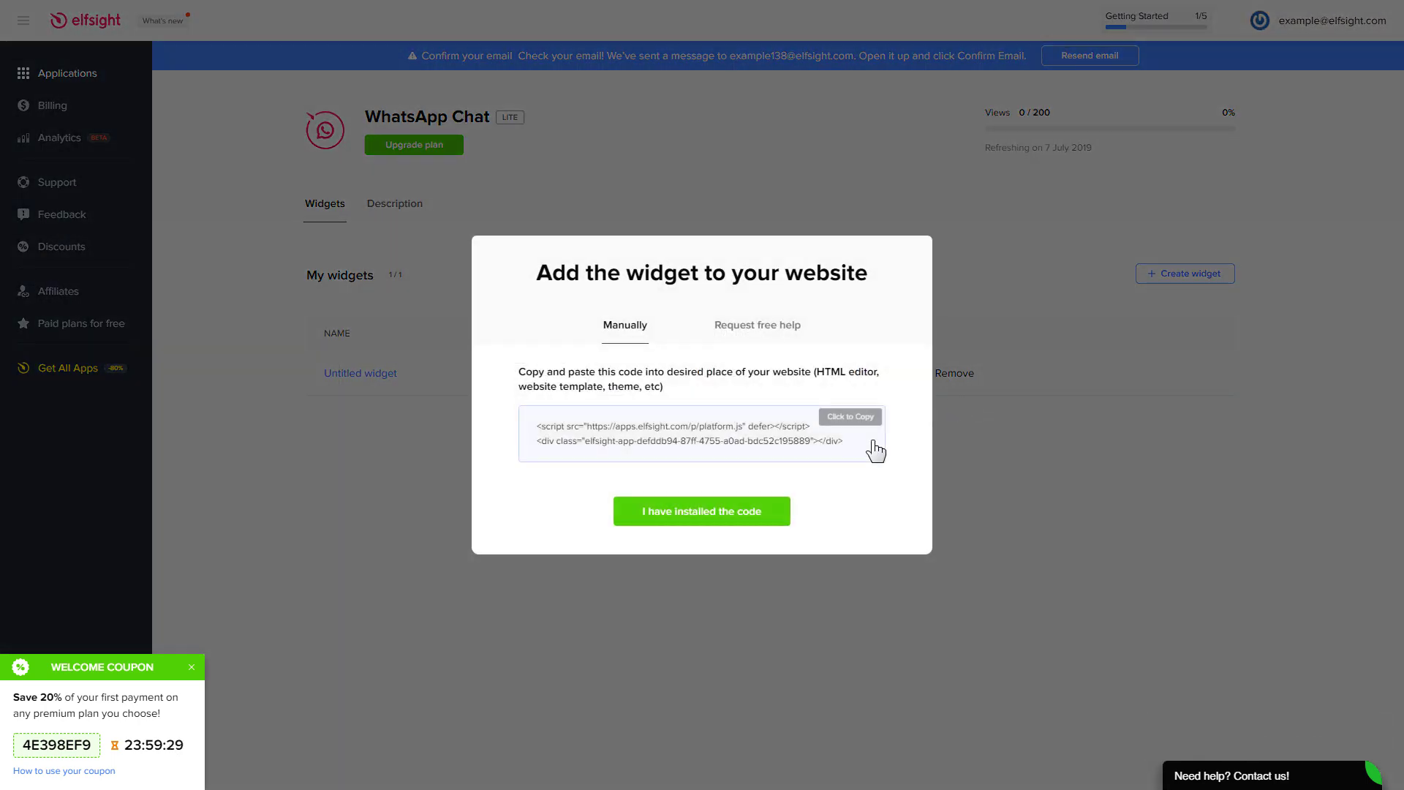
click(858, 447)
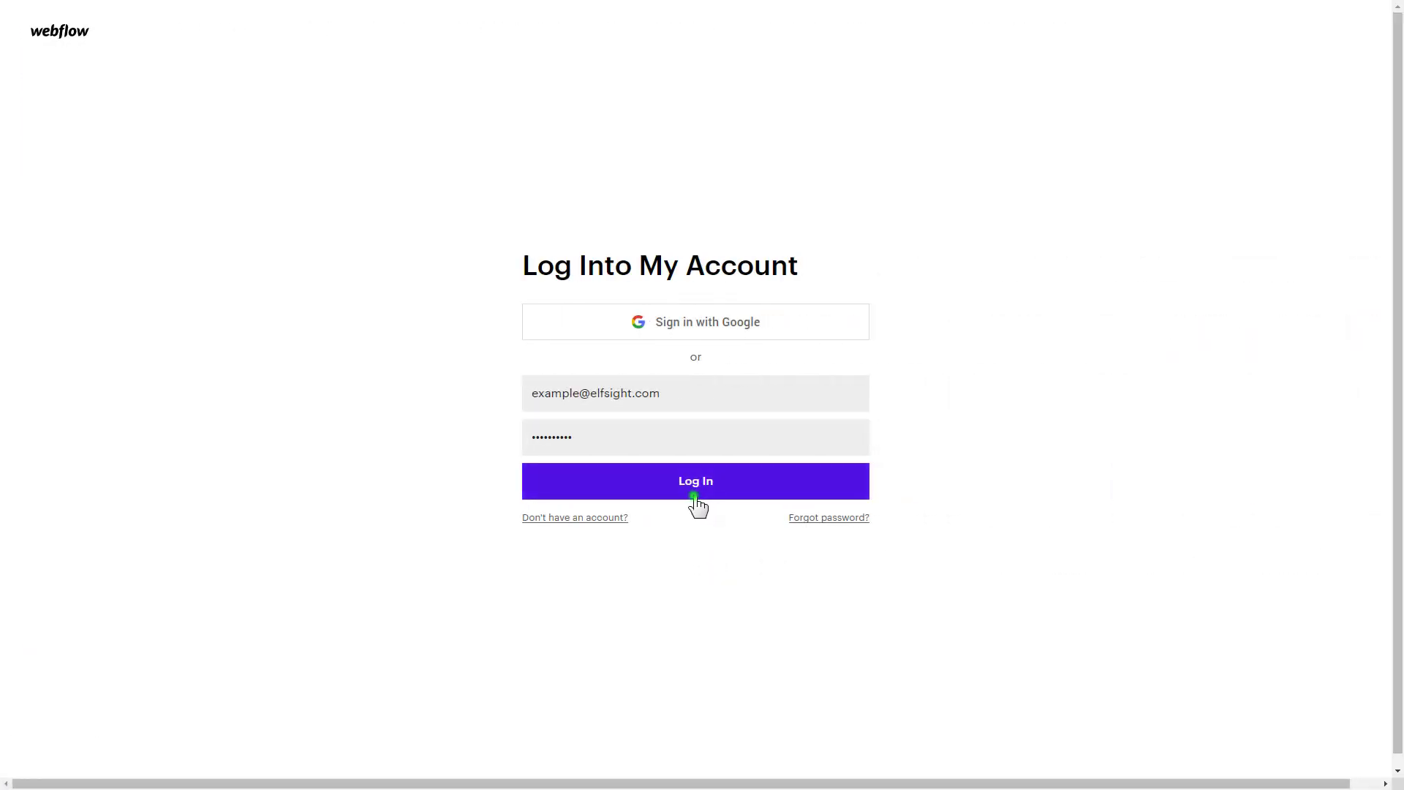
click(696, 494)
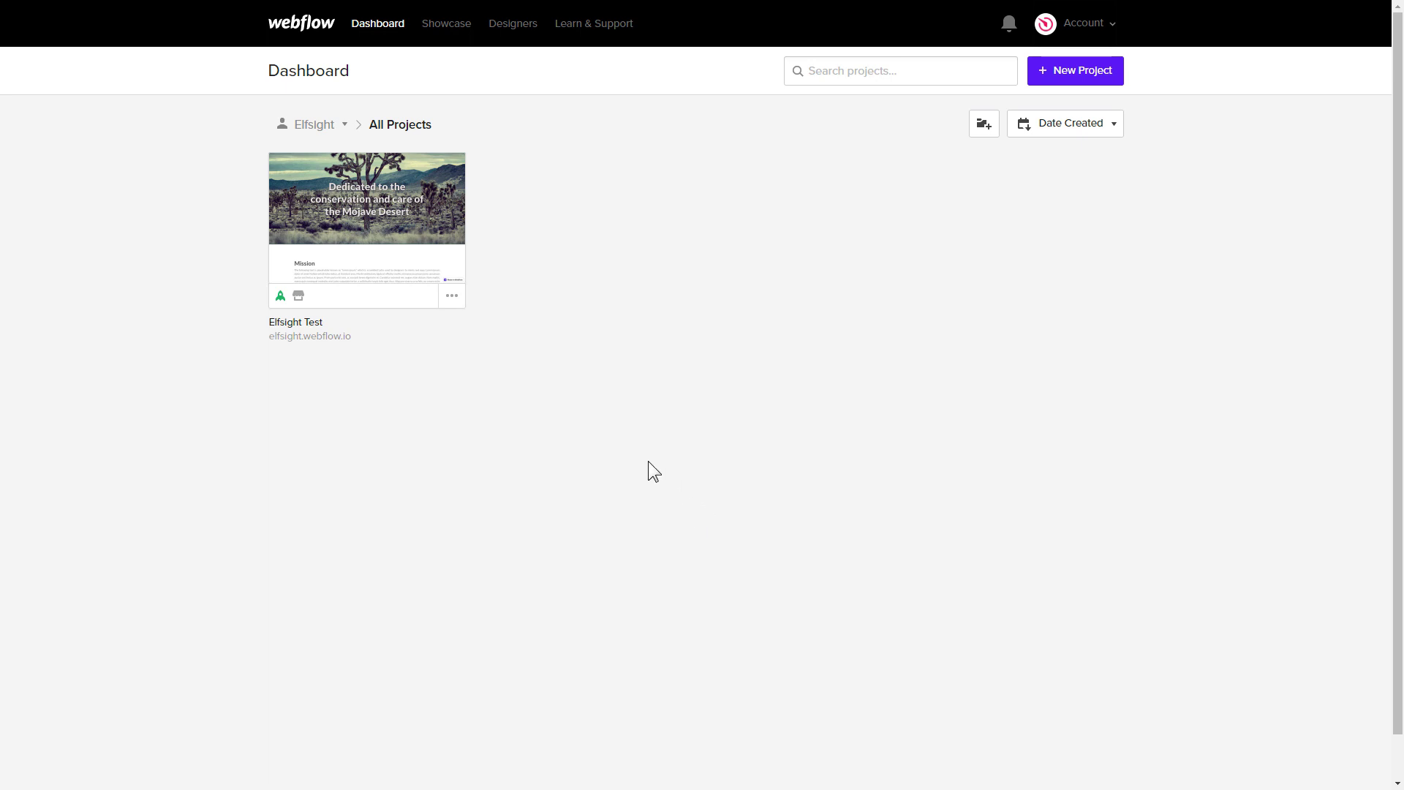
- Open Settings from the Elfsight Test project card's options menu
click(452, 296)
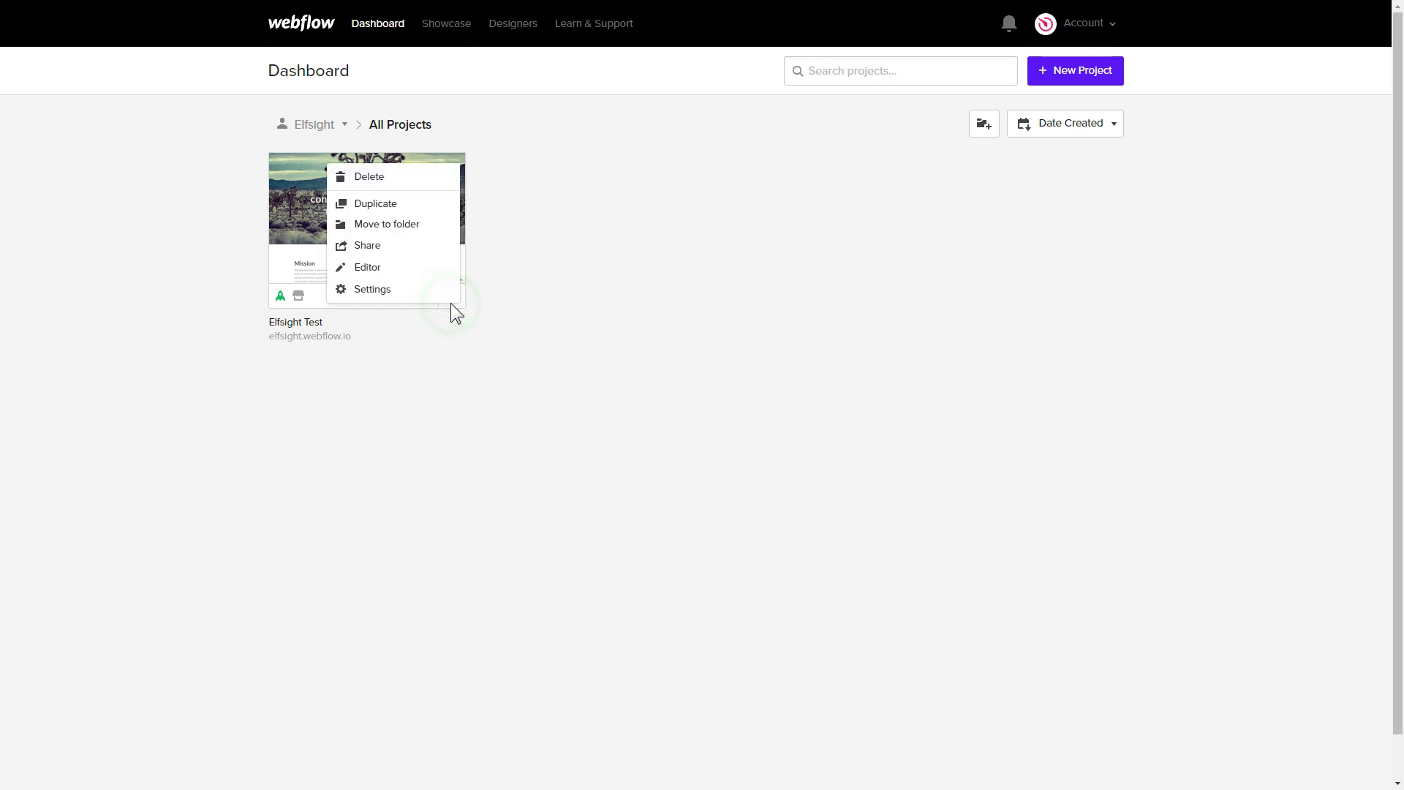
click(408, 296)
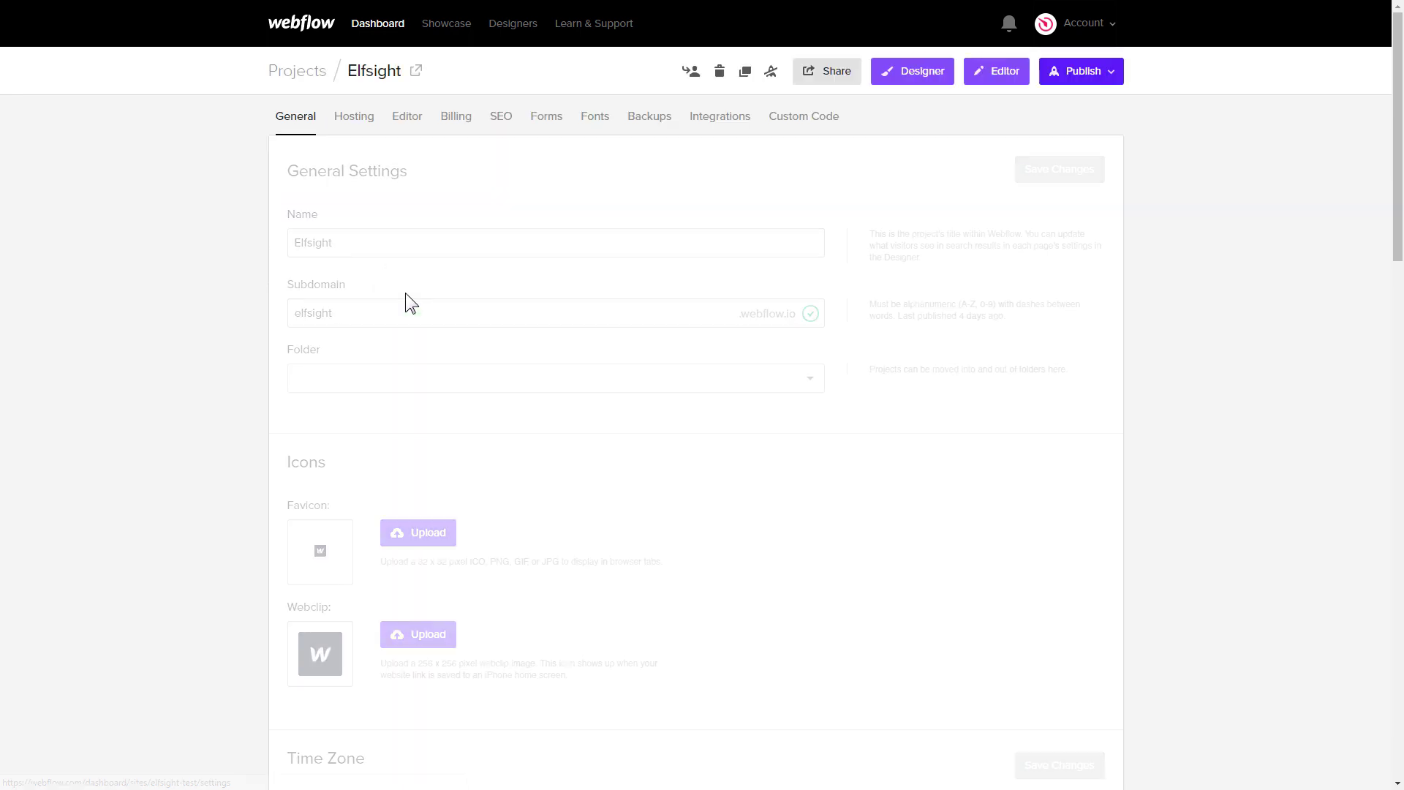
- Paste the Elfsight embed code into the Custom Code head code box
click(807, 130)
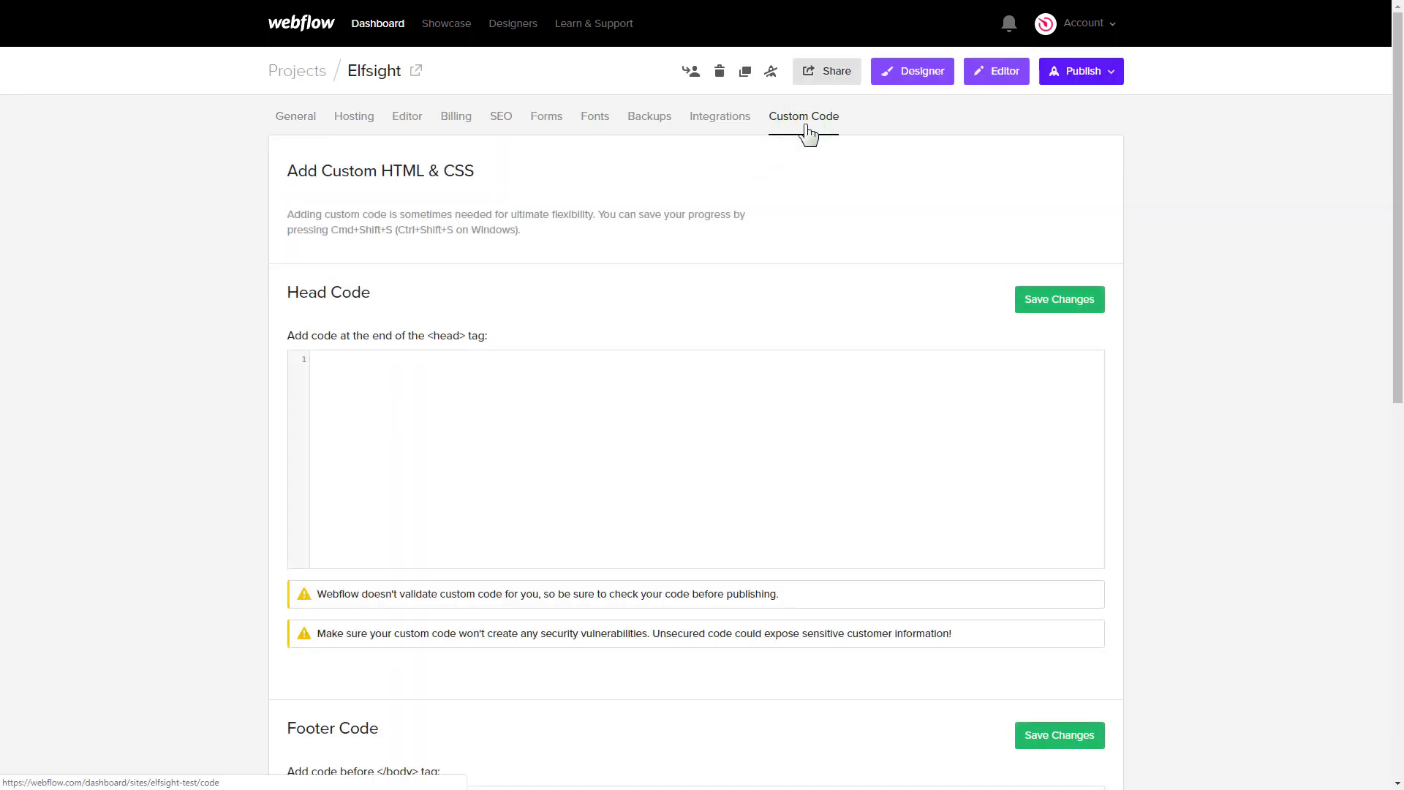
right_click(603, 363)
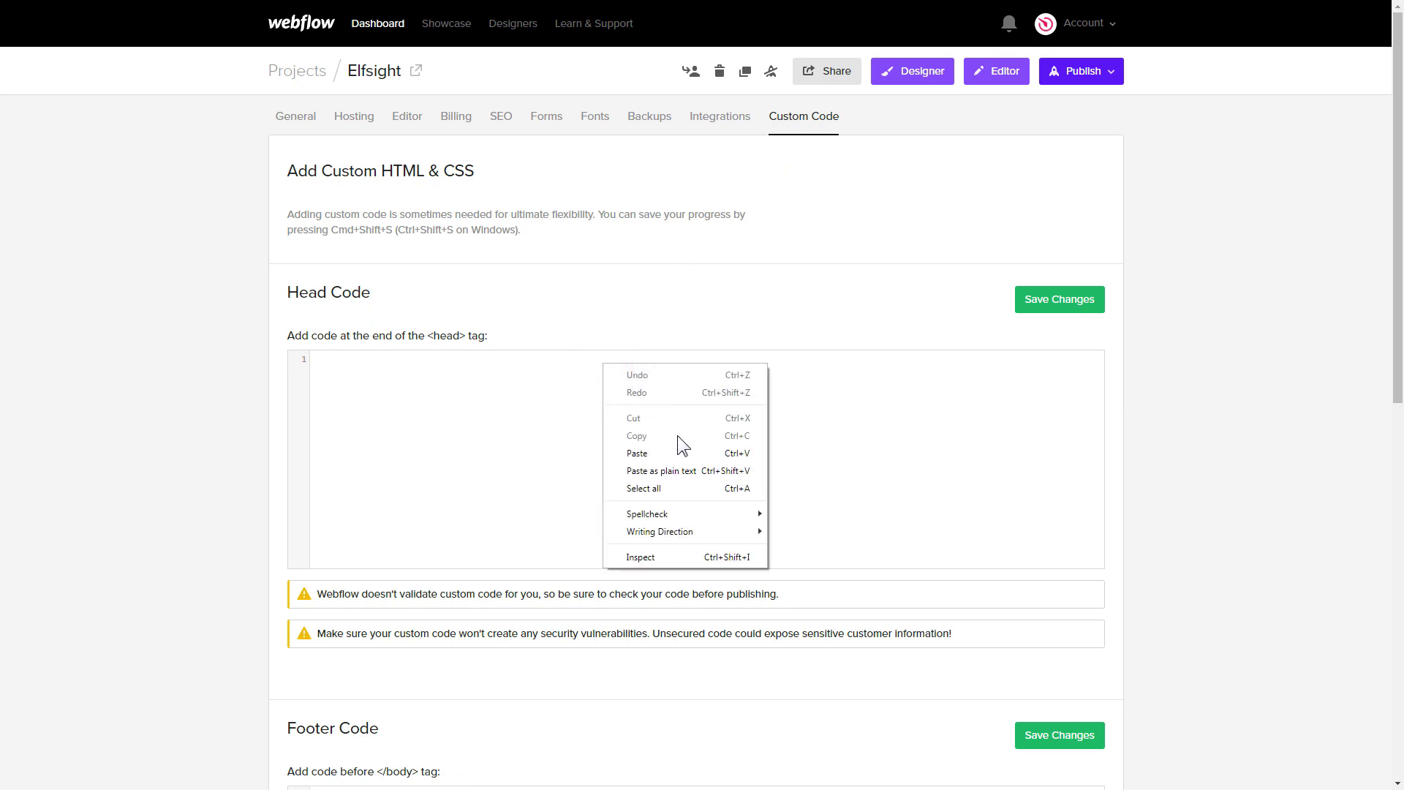
click(686, 452)
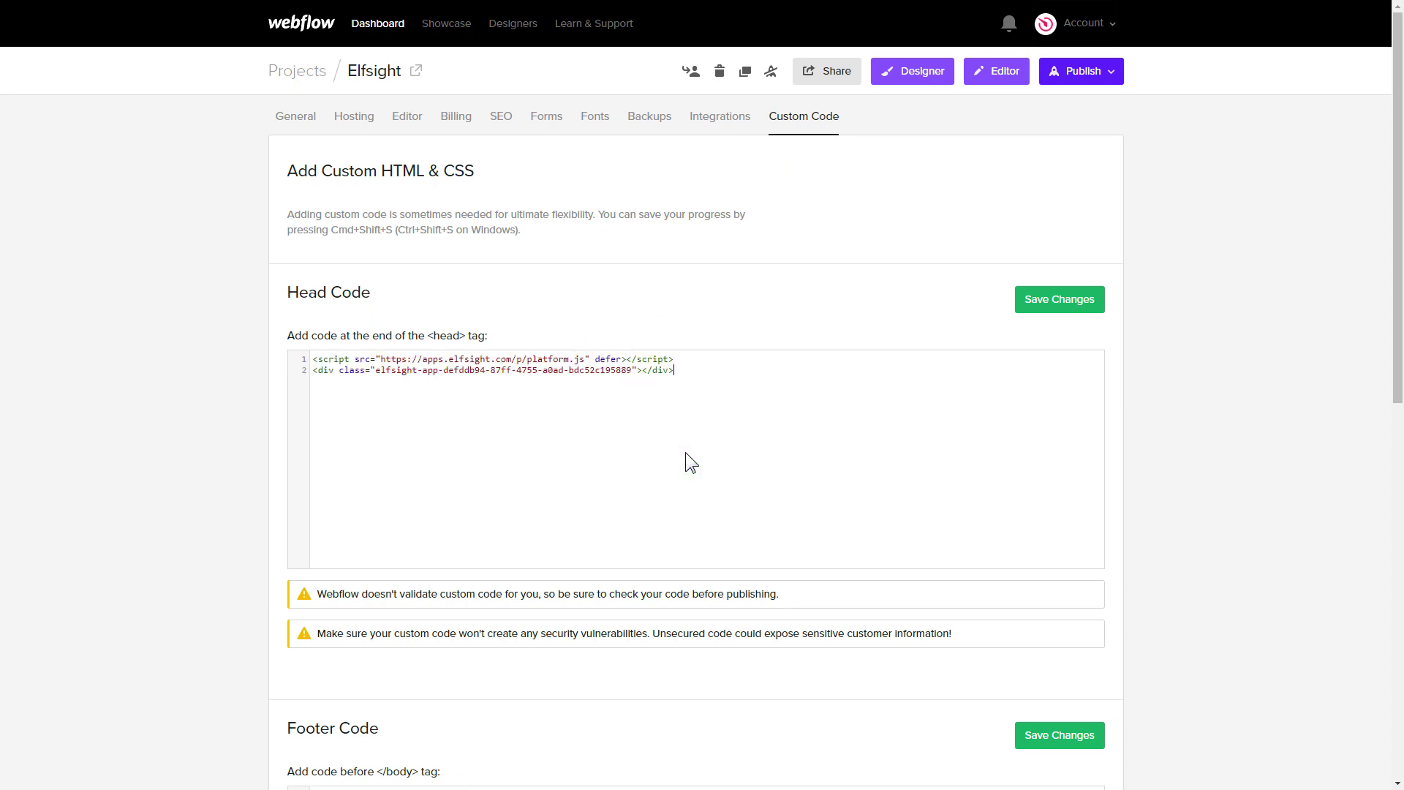
- Save the head code and publish the site to the webflow.io domain
click(1060, 316)
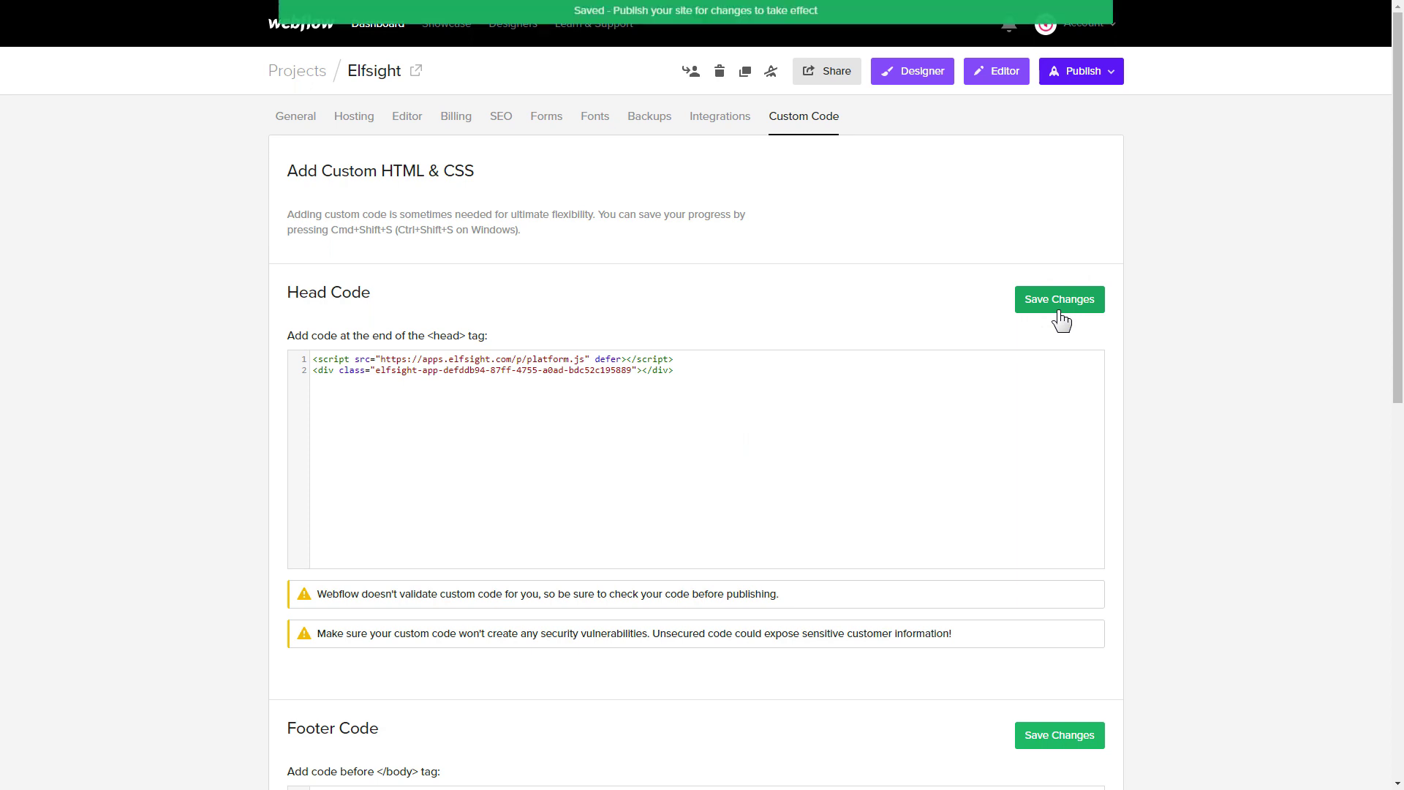
click(1109, 71)
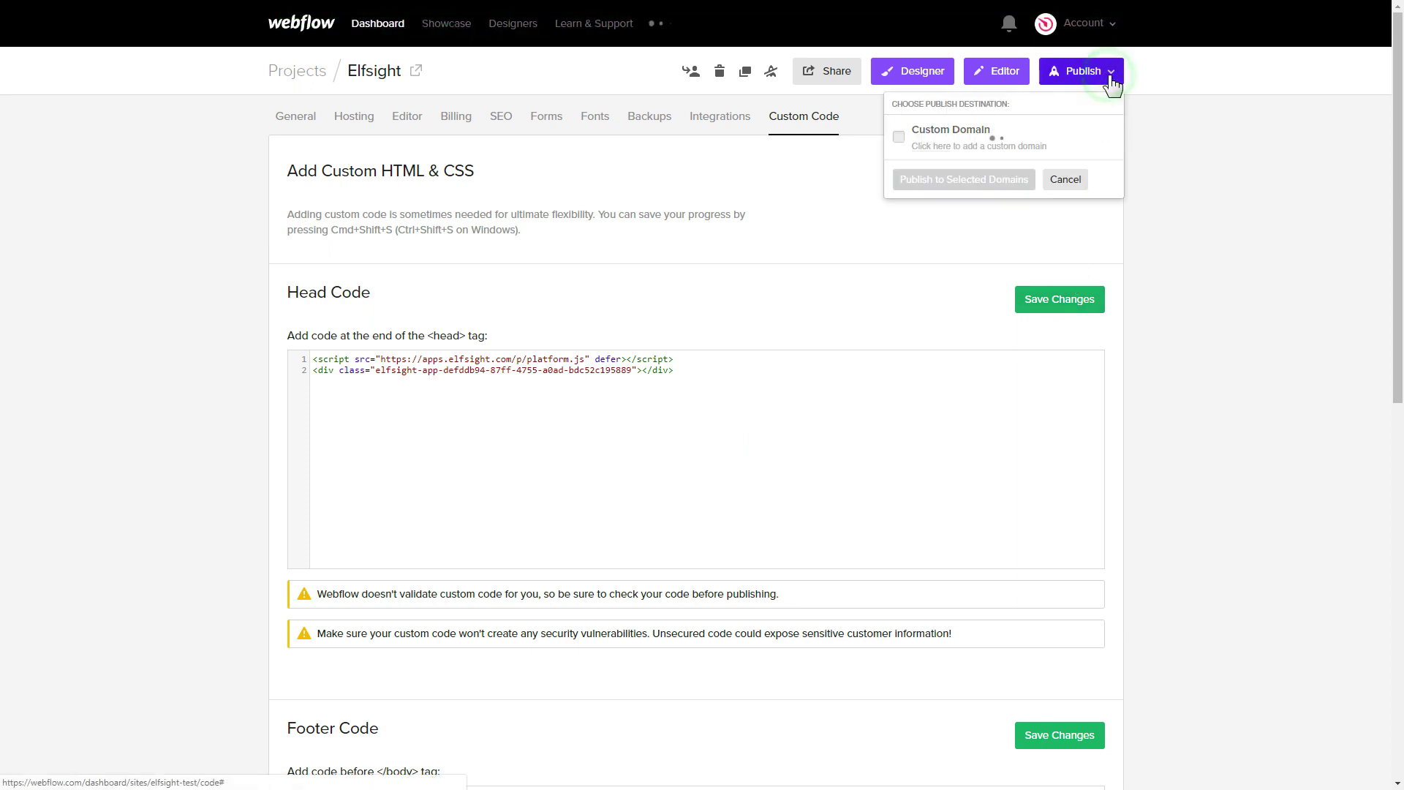
click(963, 228)
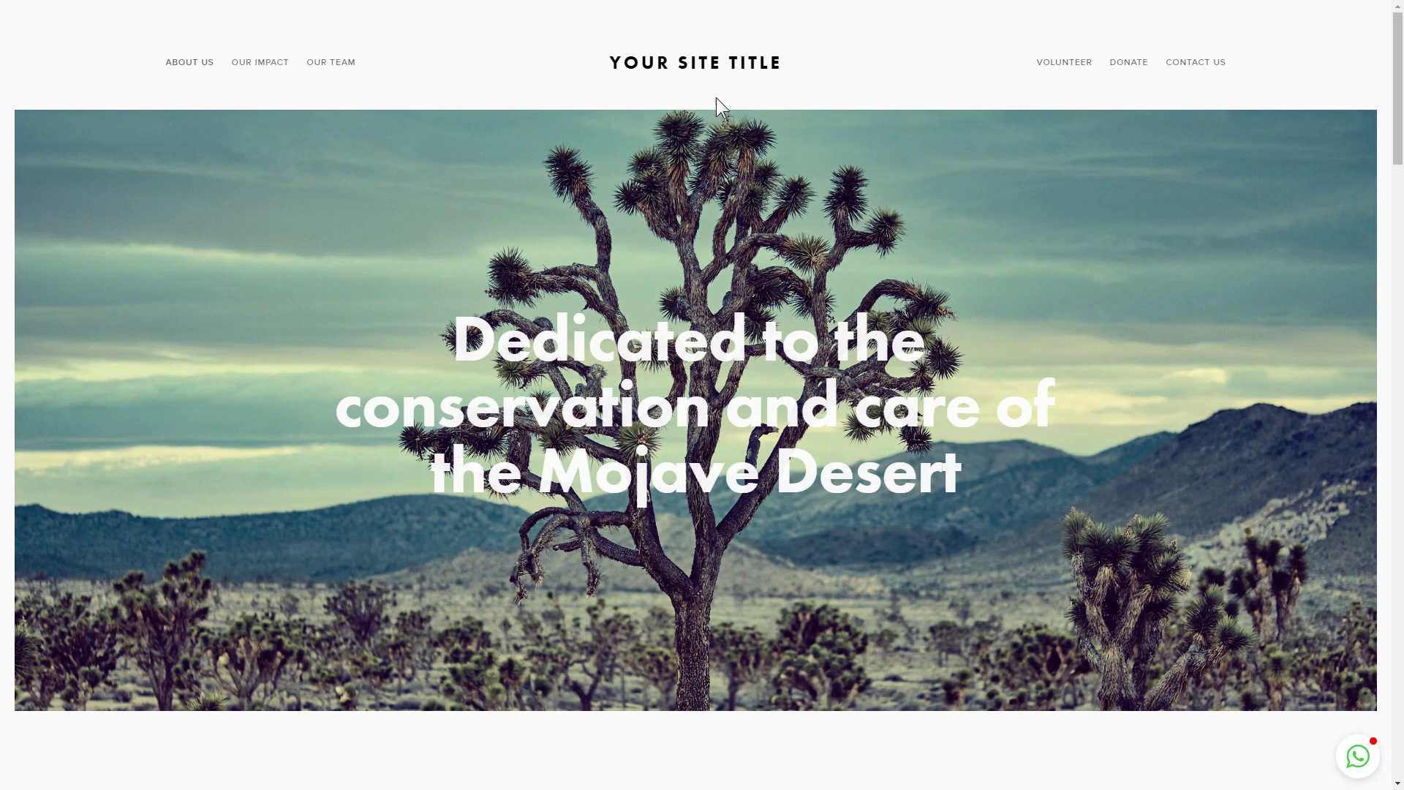
- Open the WhatsApp chat popup from the bubble on the published Webflow site
click(1358, 763)
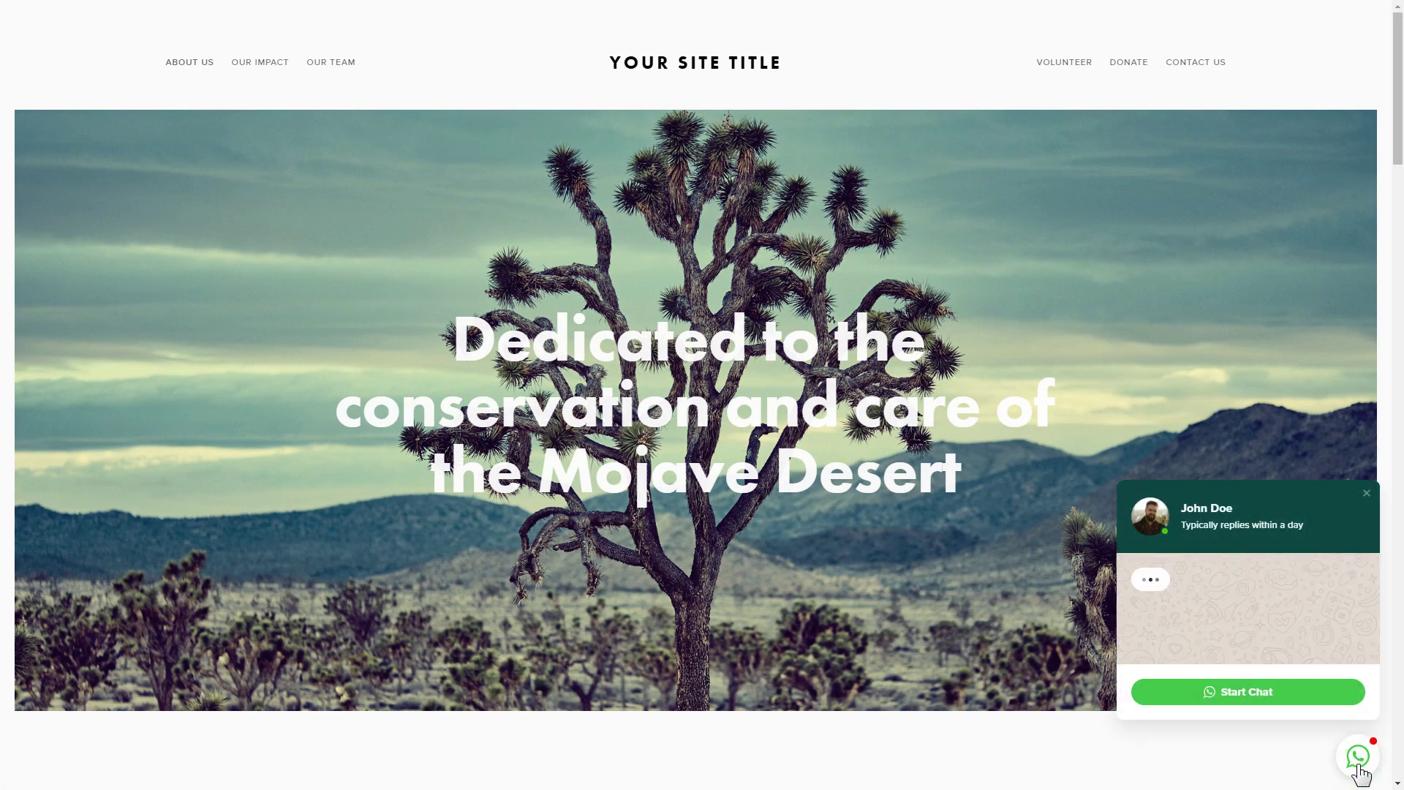